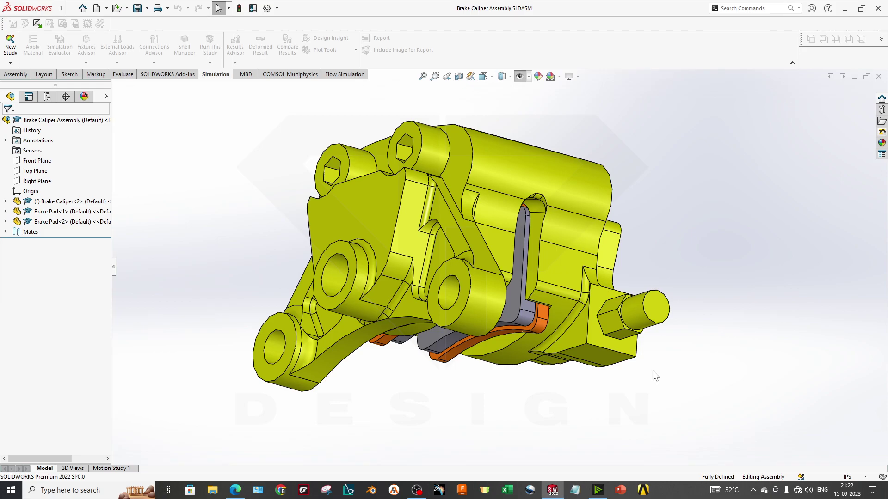
Step: Examine the brake caliper assembly from several angles, focusing on the two brake pads inside the caliper
middle_click_drag(629, 340, 444, 306)
left_click(421, 317)
left_click(365, 285)
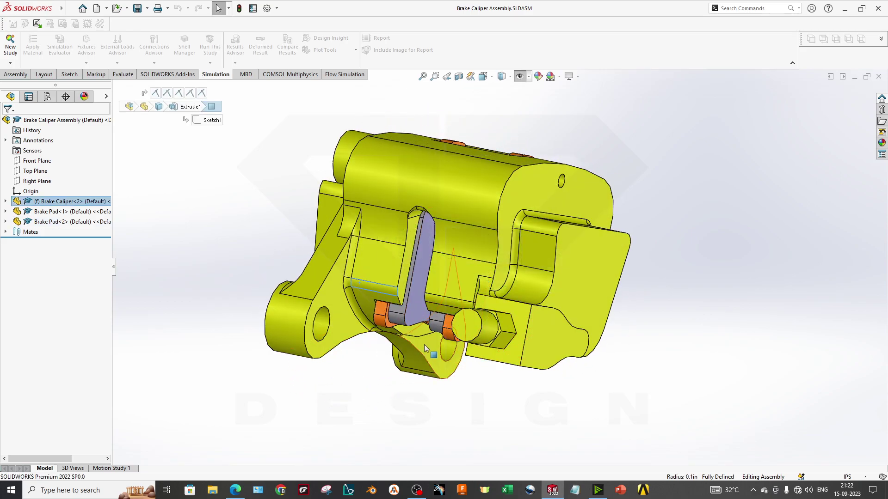
middle_click_drag(424, 345, 464, 319)
left_click(455, 290)
middle_click_drag(522, 324, 522, 259)
left_click(504, 304)
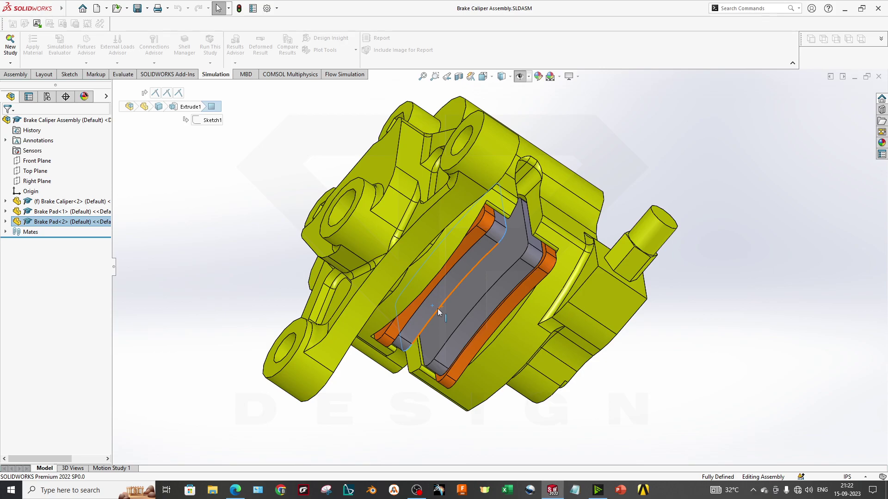
middle_click_drag(454, 315, 441, 349)
left_click(453, 312)
middle_click_drag(535, 383, 503, 389)
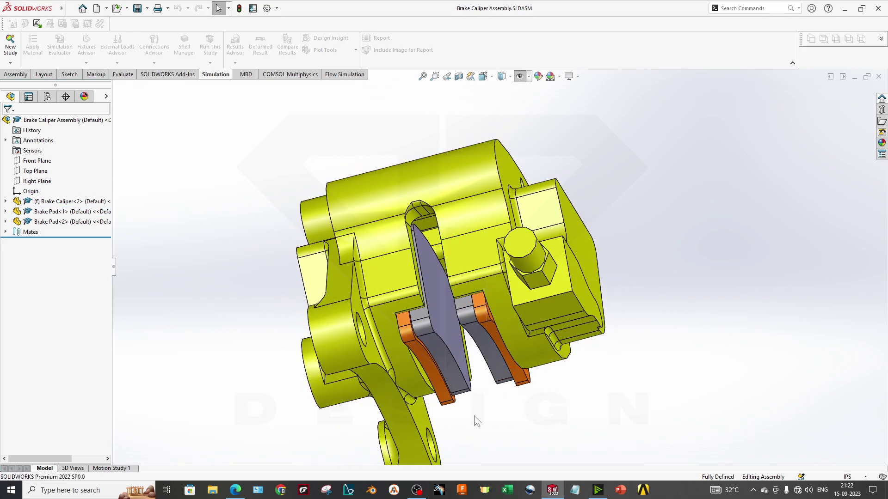
middle_click_drag(476, 418, 452, 329)
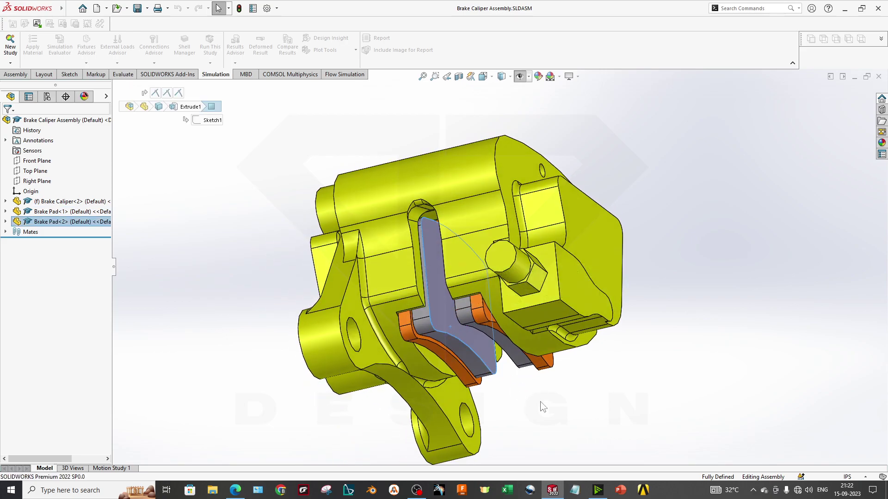
middle_click_drag(502, 308, 495, 321)
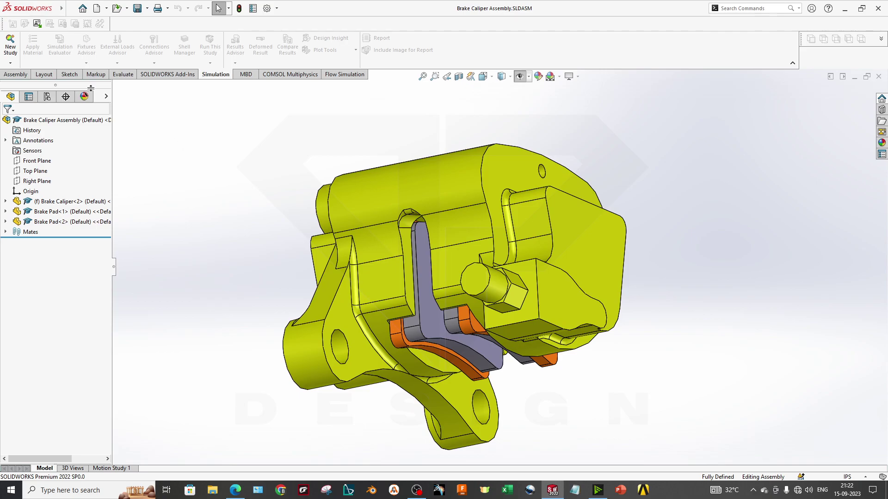
Step: Create a new static simulation study for the brake caliper assembly, without 2D simplification or imported study features
left_click(10, 48)
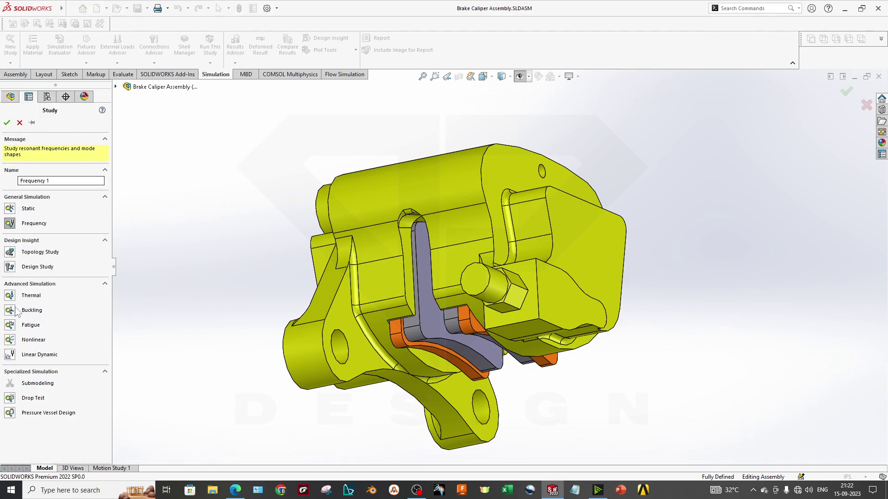
left_click(6, 296)
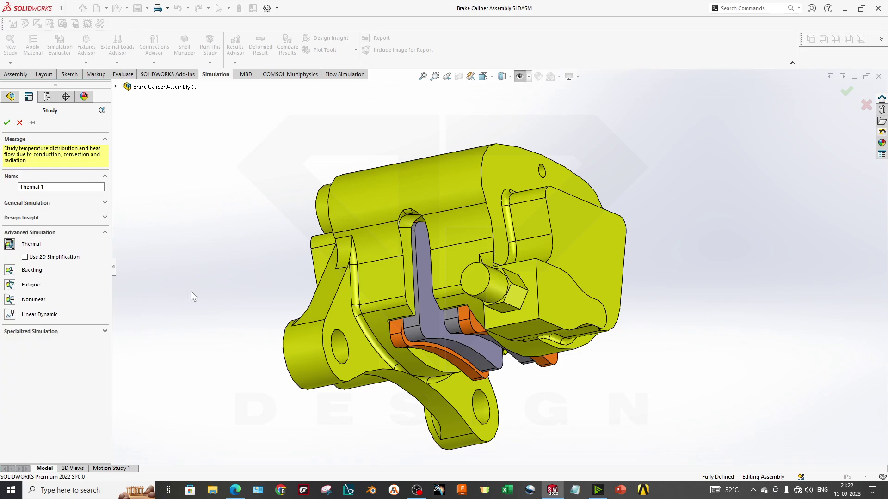
left_click(43, 206)
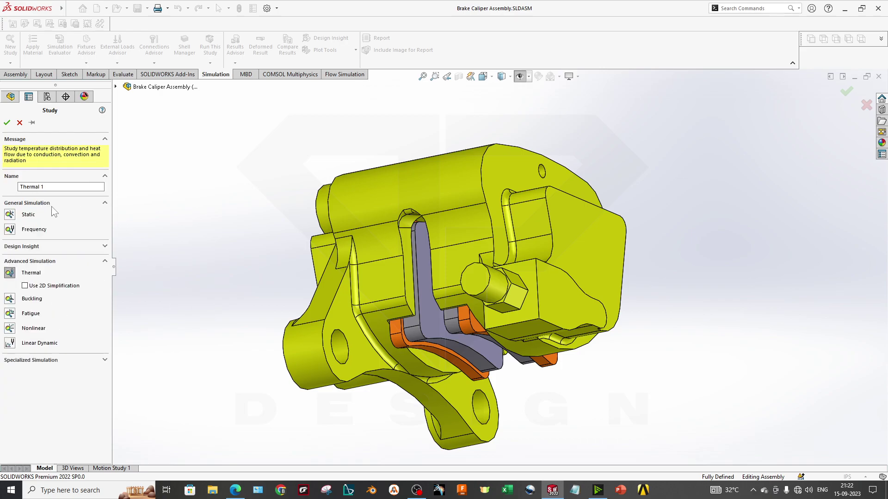
left_click(10, 216)
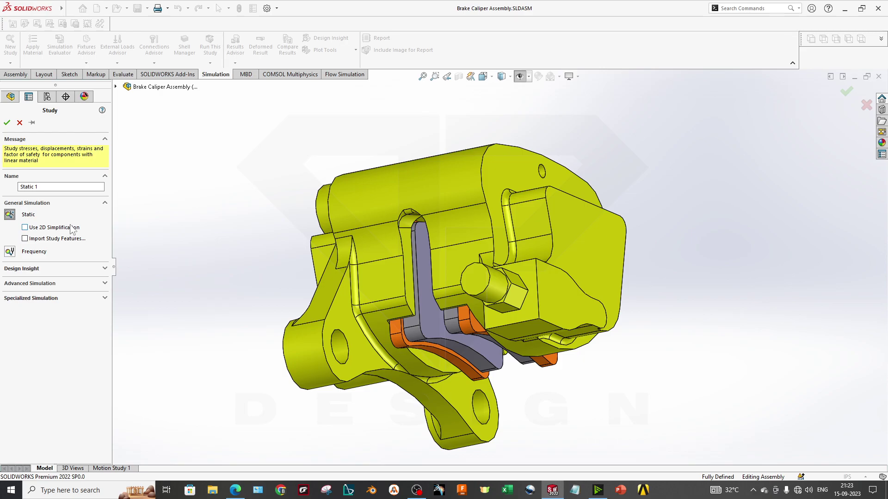
middle_click_drag(469, 345, 467, 296)
left_click(454, 308)
mouse_move(504, 383)
middle_mouse_down()
mouse_move(557, 383)
mouse_move(545, 395)
mouse_move(498, 387)
mouse_move(507, 371)
middle_mouse_up()
left_click(525, 377)
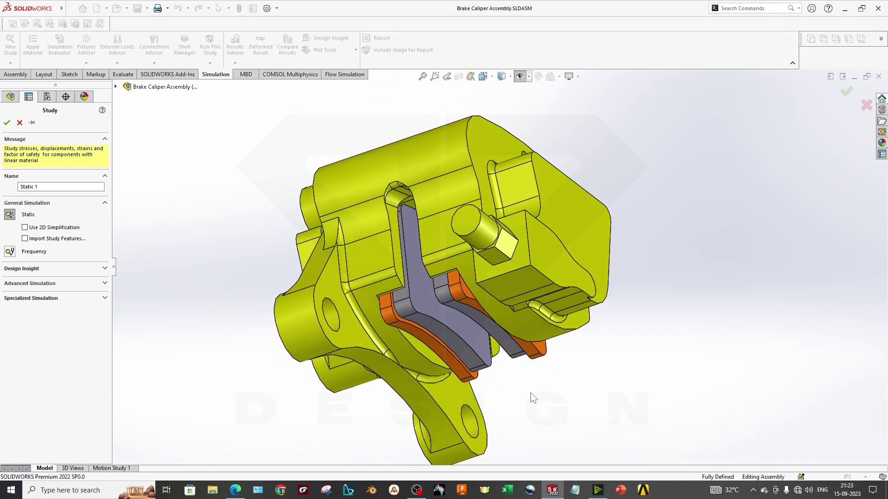
middle_click_drag(522, 402, 512, 372)
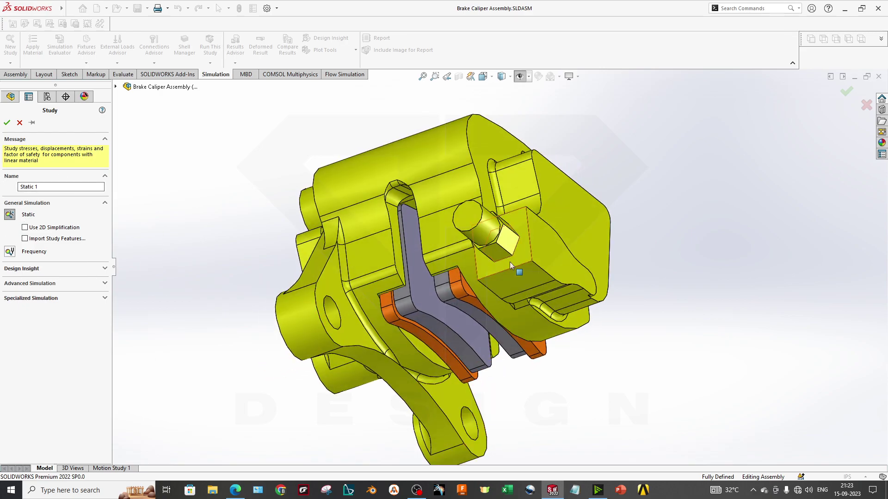
middle_click_drag(513, 266, 480, 286)
middle_click_drag(388, 249, 412, 265)
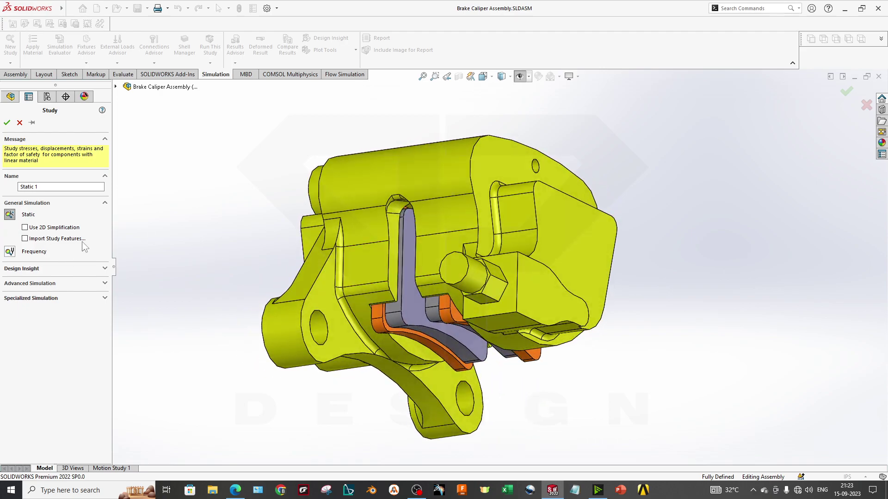
left_click(7, 123)
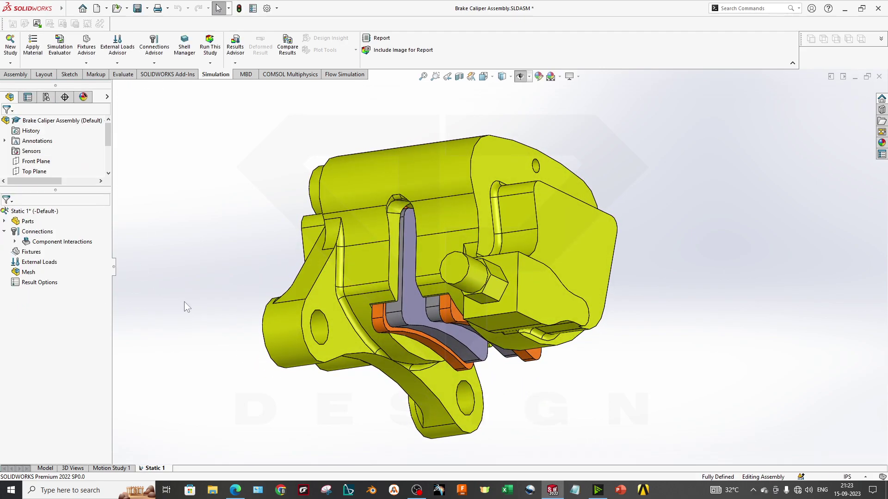
Step: Exclude the Brake Caliper-2 part from the static analysis, keeping both brake pads in the study
middle_click_drag(323, 338, 400, 253)
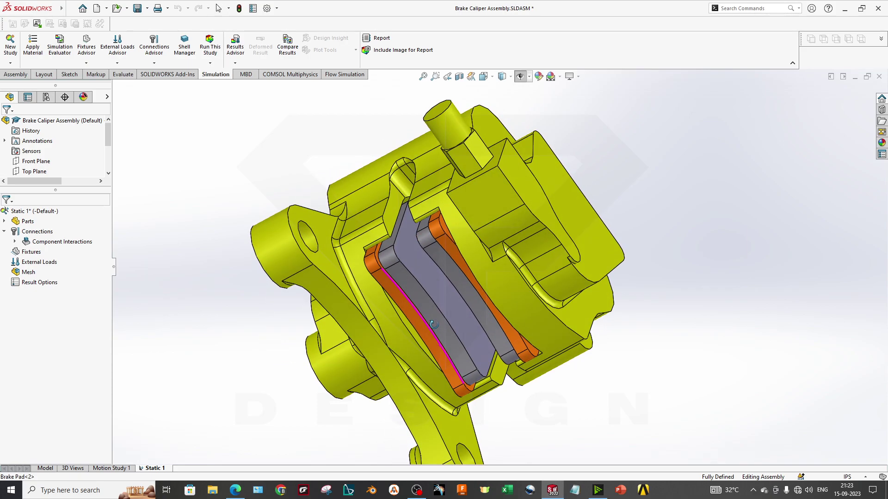
left_click(454, 304)
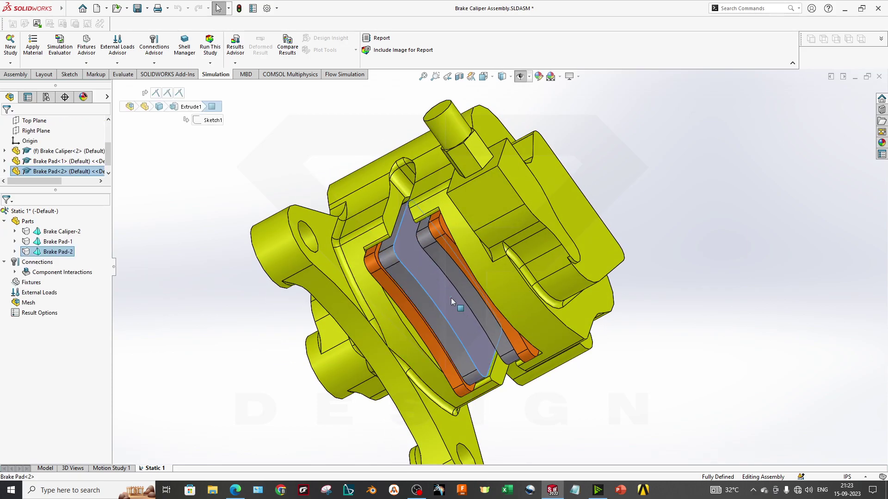
middle_click_drag(454, 304, 353, 269)
scroll(426, 324, "down", 4)
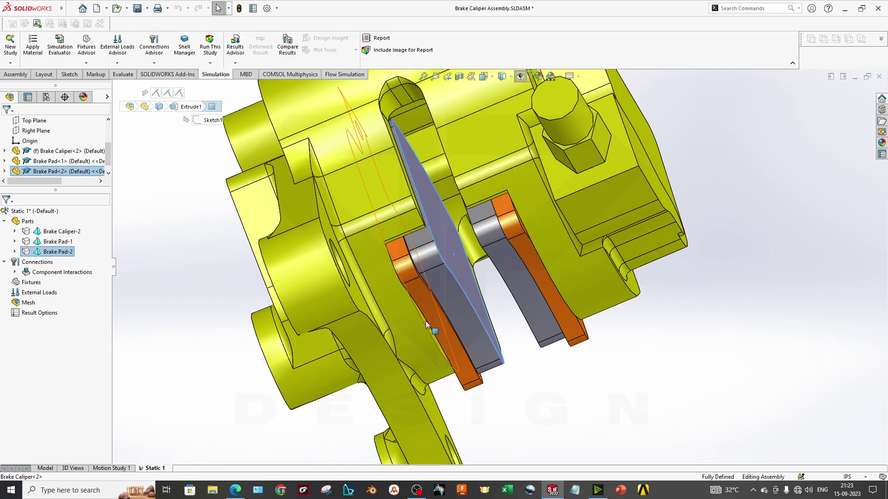
middle_click_drag(426, 324, 415, 327)
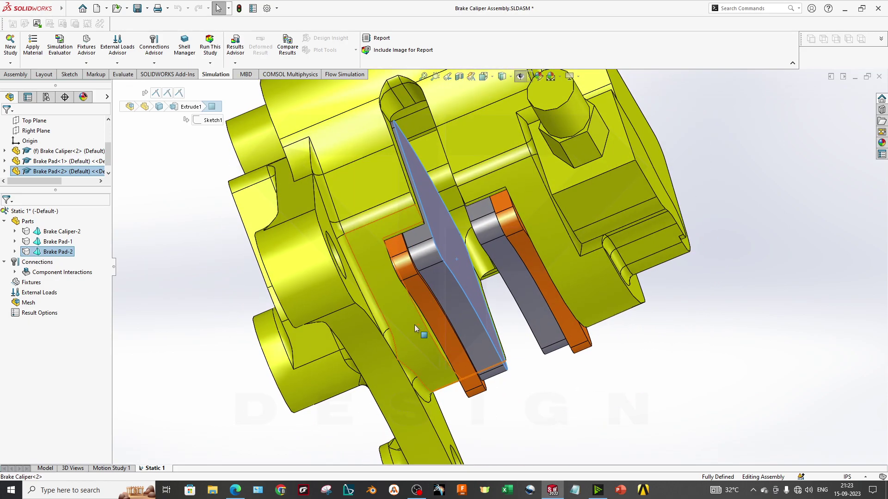
left_click(50, 243)
left_click(60, 252)
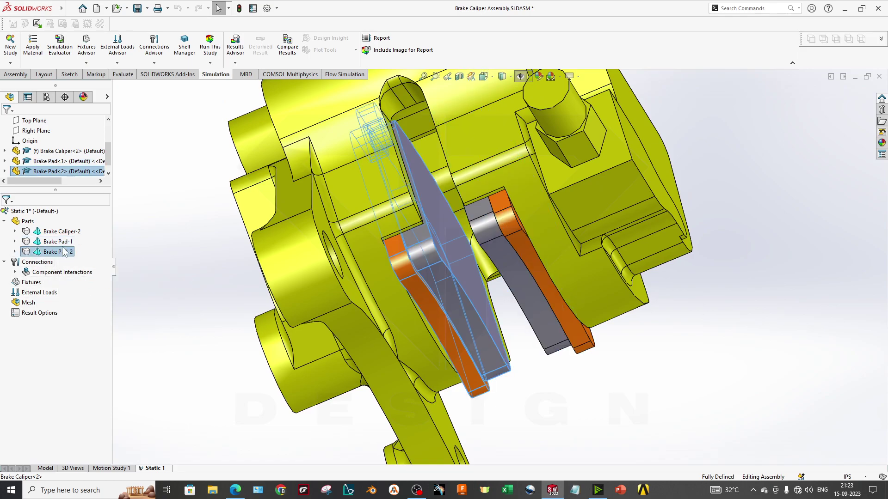
right_click(61, 234)
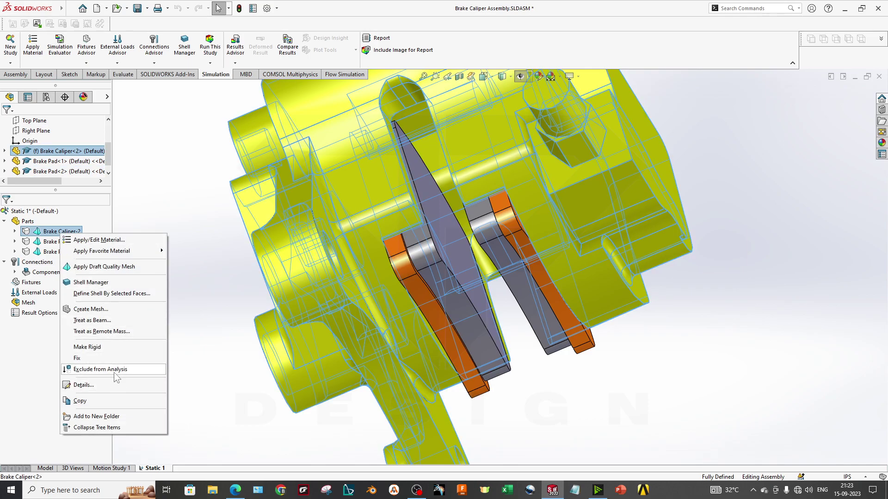
left_click(99, 370)
left_click(222, 336)
Step: Inspect the two brake pads from different angles and highlight the excluded caliper and each pad in the model
middle_click_drag(491, 290, 472, 346)
scroll(490, 305, "up", 3)
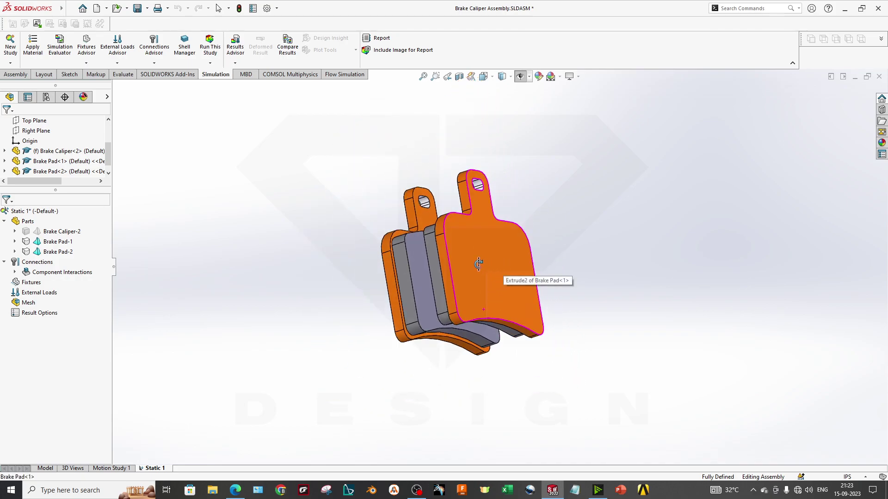
mouse_move(474, 291)
middle_mouse_down()
mouse_move(480, 311)
mouse_move(525, 279)
mouse_move(430, 319)
mouse_move(464, 323)
mouse_move(438, 313)
mouse_move(472, 347)
mouse_move(459, 282)
middle_mouse_up()
scroll(459, 282, "down", 3)
left_click(48, 232)
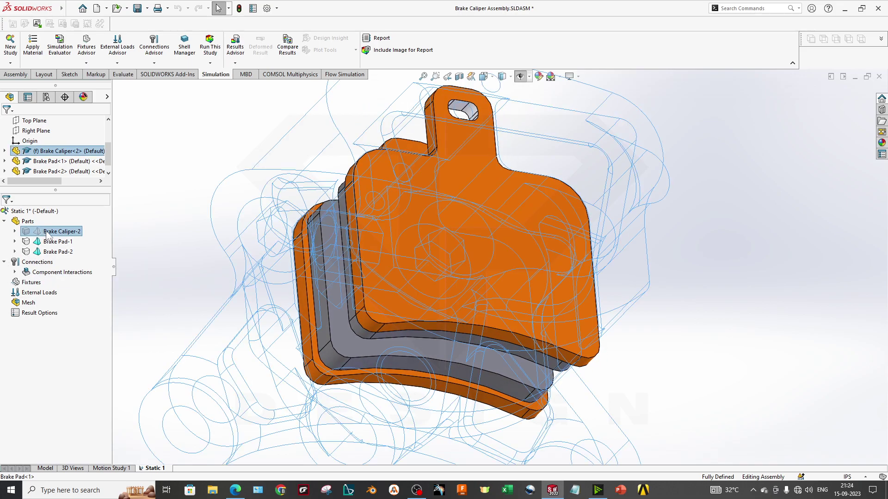
left_click(144, 236)
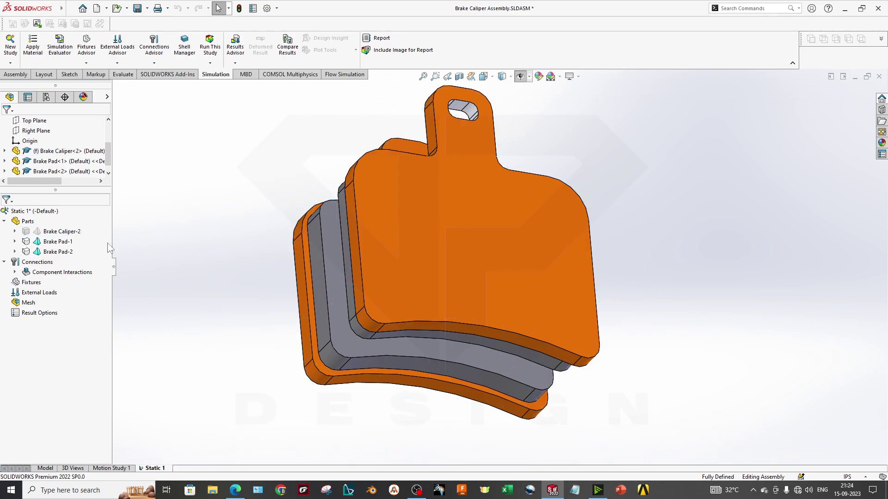
left_click(60, 242)
left_click(63, 251)
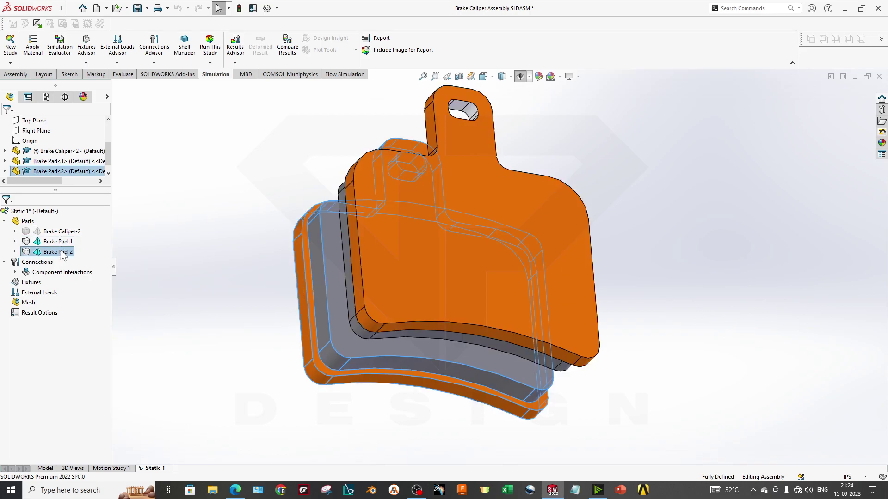
Step: Assign the material Cast Carbon Steel to Brake Pad-1 in the static study
right_click(67, 245)
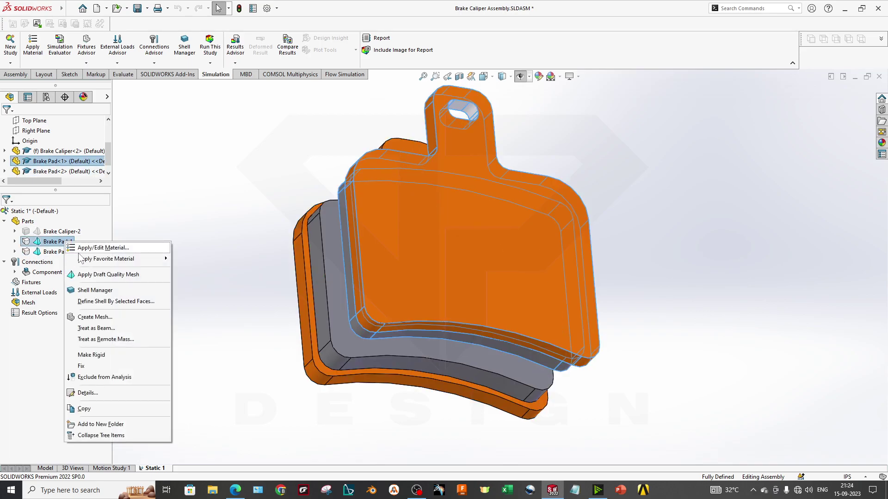
left_click(88, 249)
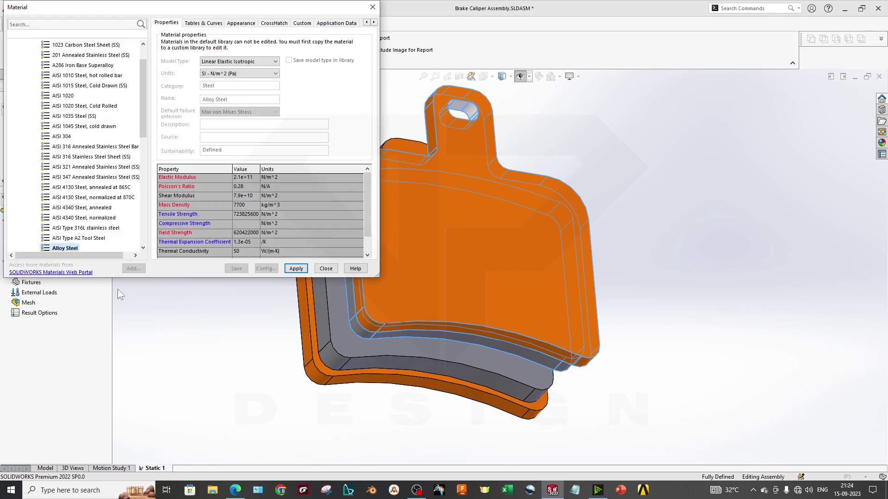
scroll(96, 238, "down", 3)
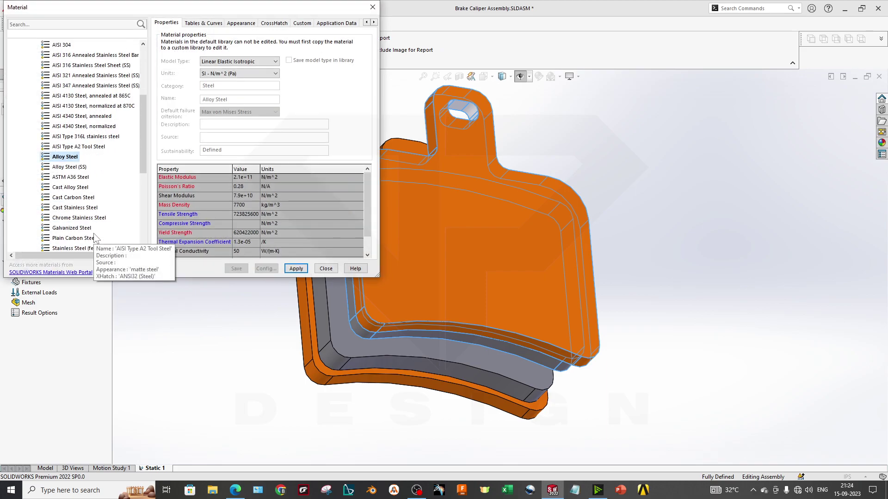
left_click(85, 208)
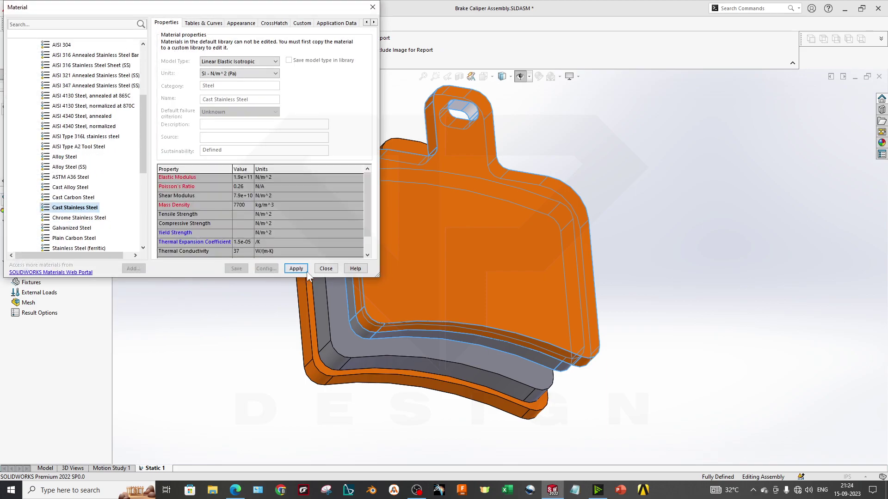
left_click(79, 197)
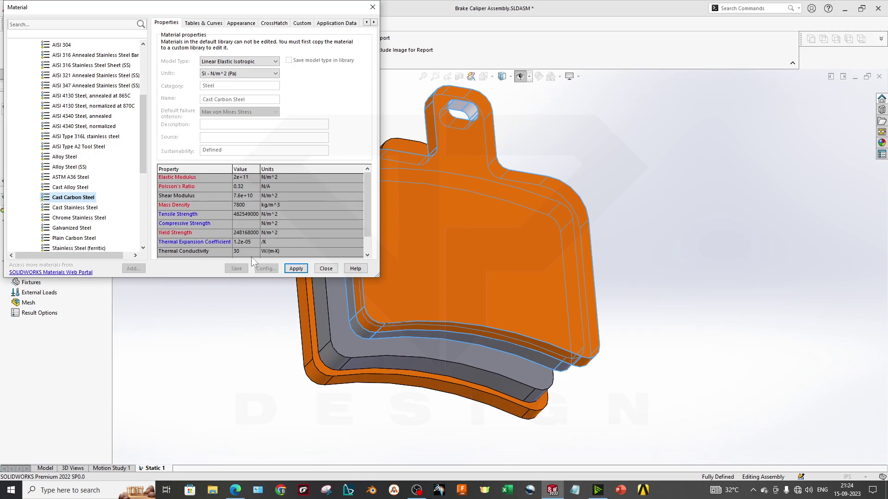
left_click(296, 269)
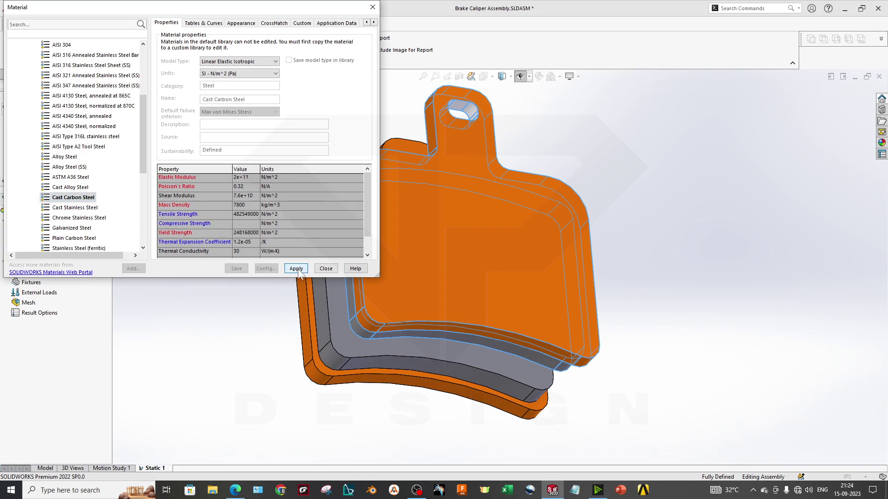
left_click(326, 269)
Step: Assign the material Cast Carbon Steel to Brake Pad-2 in the static study
left_click(58, 252)
right_click(52, 254)
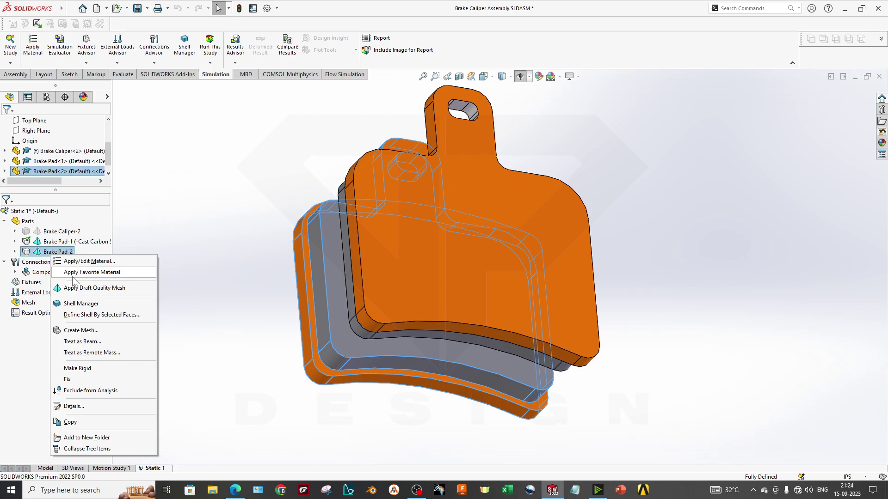
left_click(88, 261)
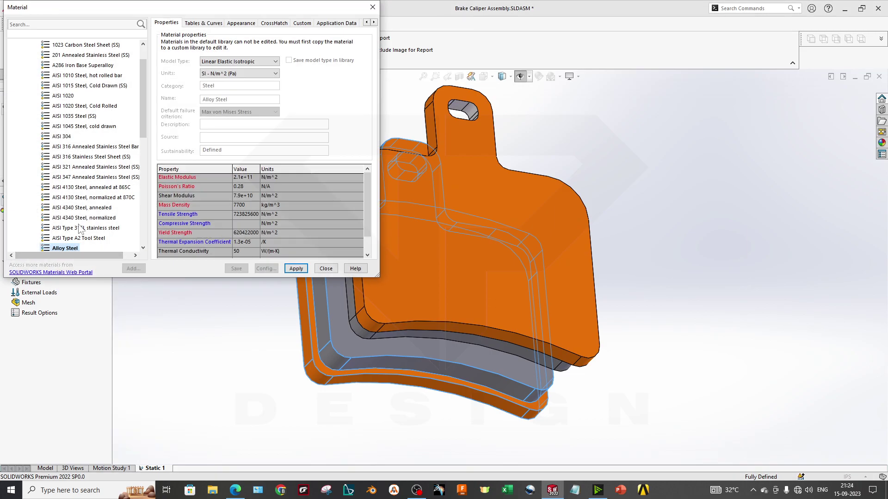
scroll(80, 228, "down", 4)
left_click(73, 168)
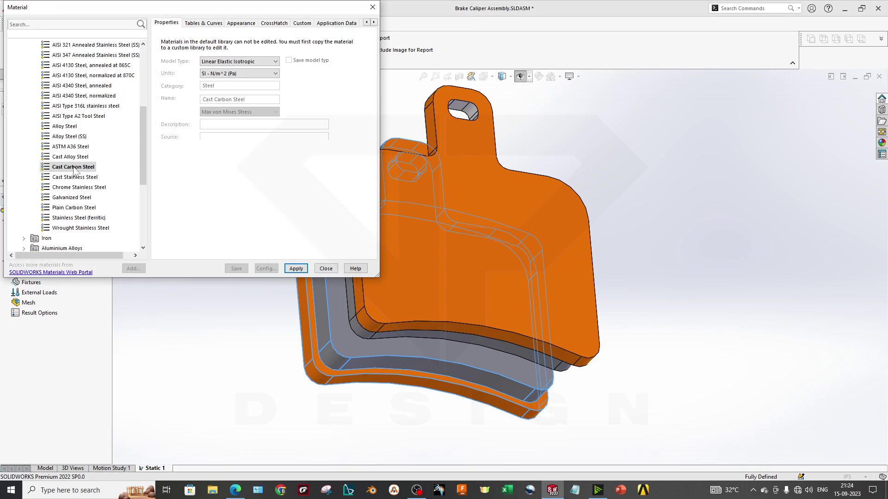
left_click(298, 272)
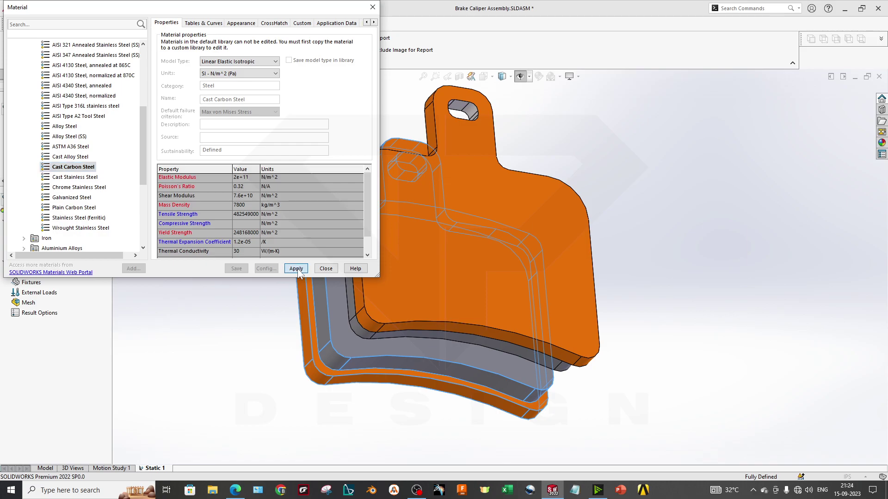
left_click(325, 271)
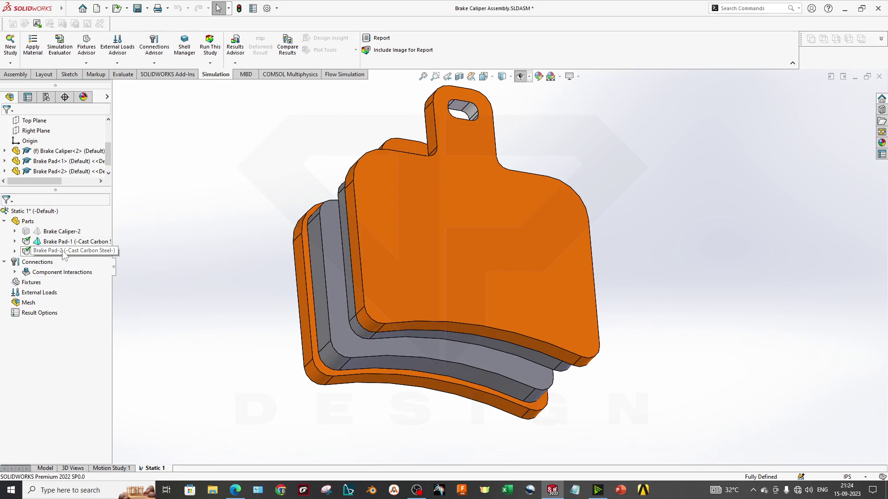
middle_click_drag(371, 310, 487, 344)
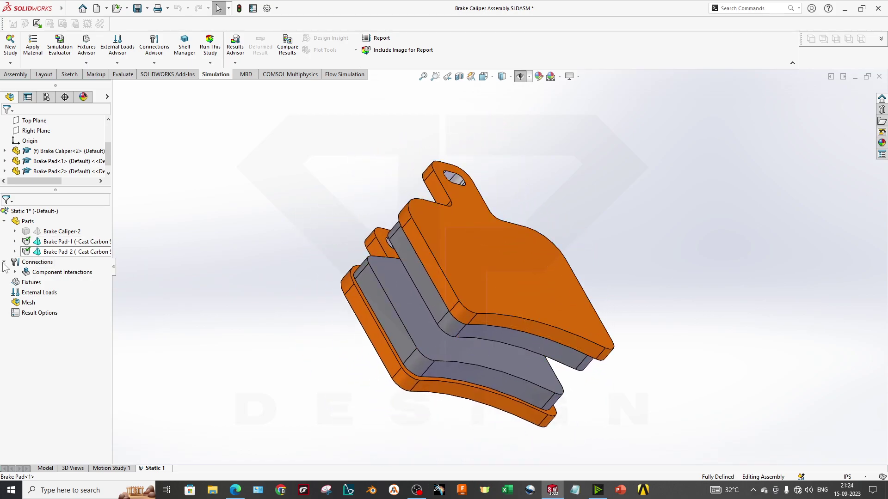
Step: Examine the study's global component interaction and its available options, and check how the two brake pads sit relative to each other
left_click(15, 272)
left_click(70, 282)
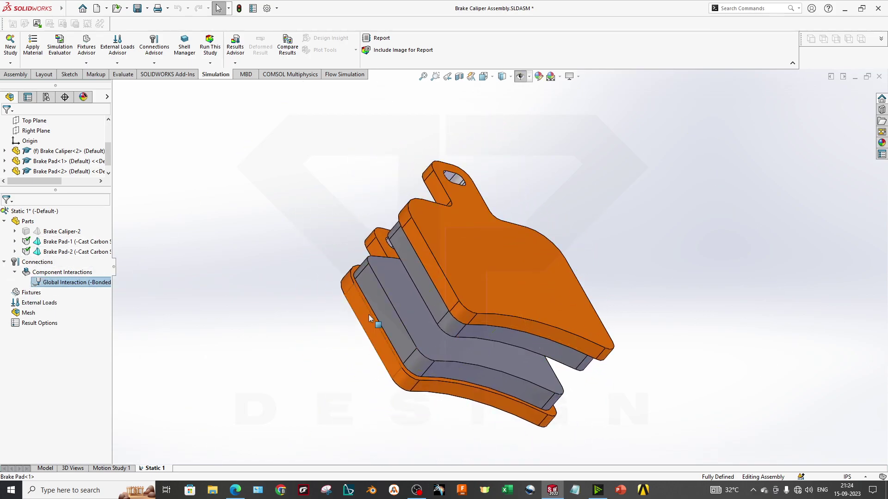
scroll(451, 334, "down", 3)
scroll(452, 334, "up", 3)
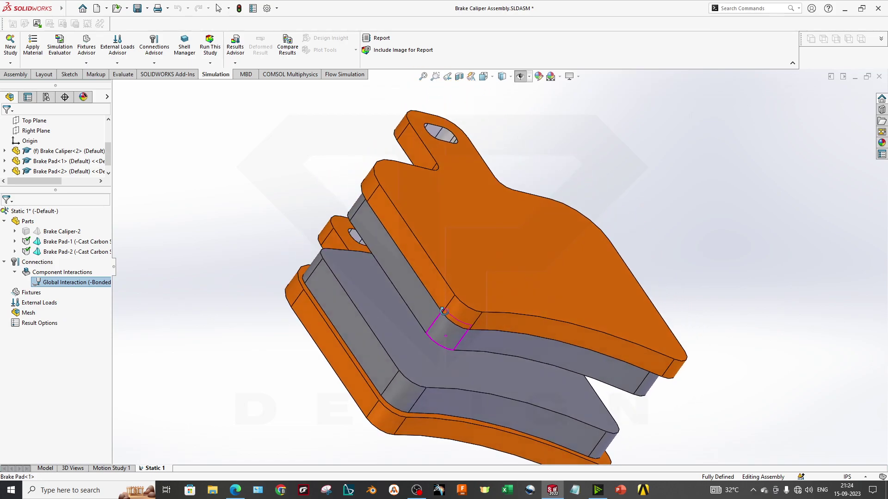
right_click(86, 283)
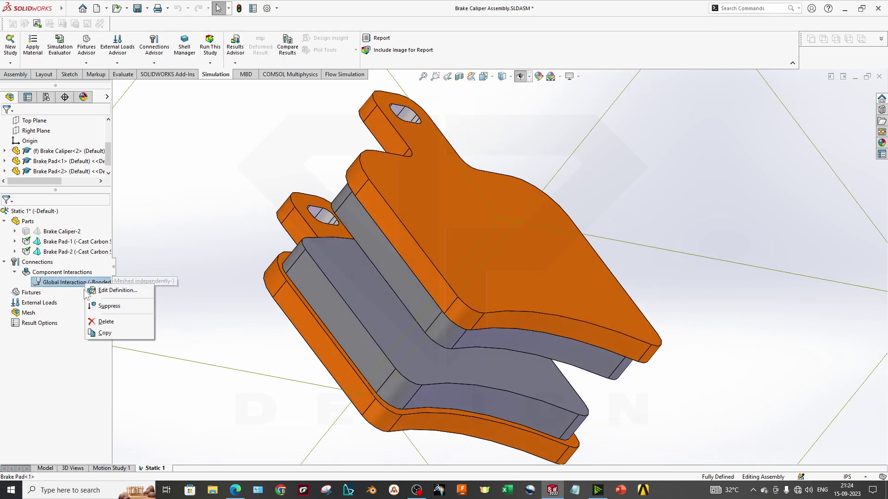
left_click(196, 244)
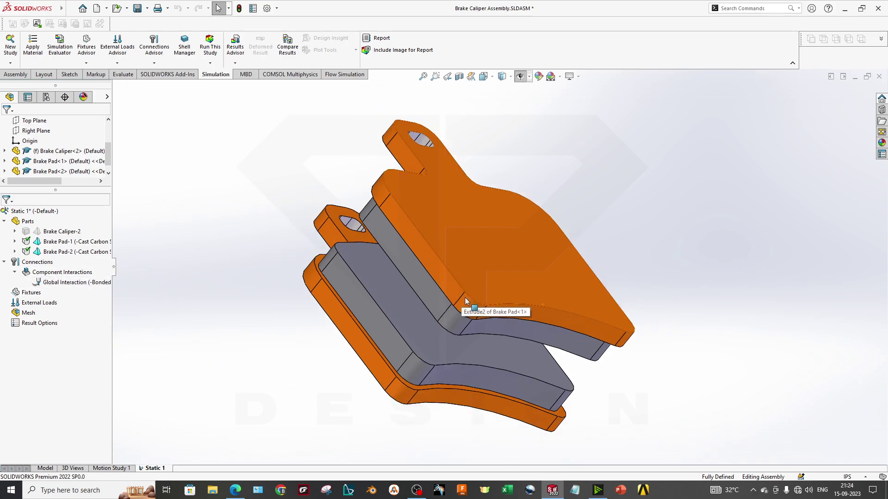
middle_click_drag(461, 298, 491, 352)
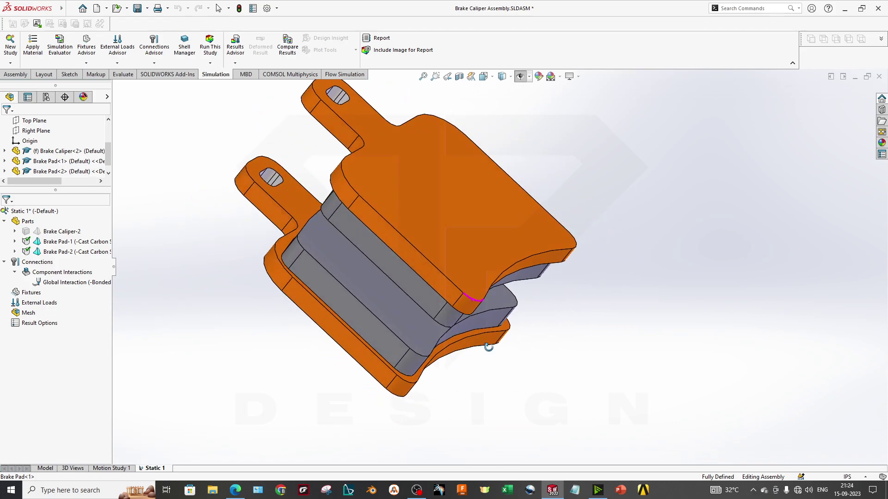
Step: Exclude Brake Pad-1 from the static analysis so that only Brake Pad-2 is analysed
right_click(55, 252)
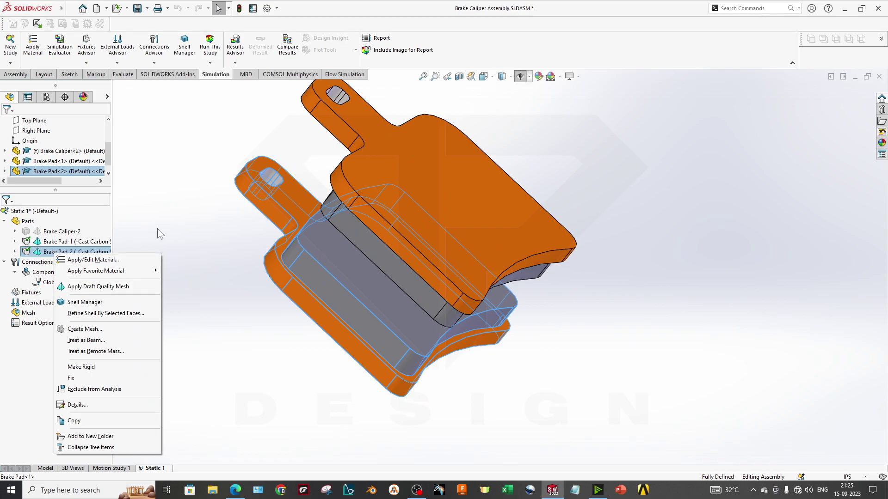
left_click(80, 241)
right_click(80, 241)
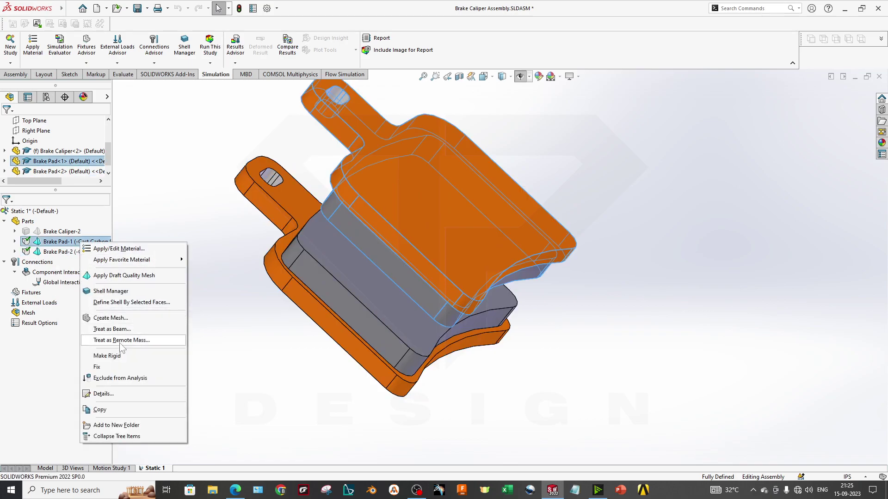
left_click(129, 378)
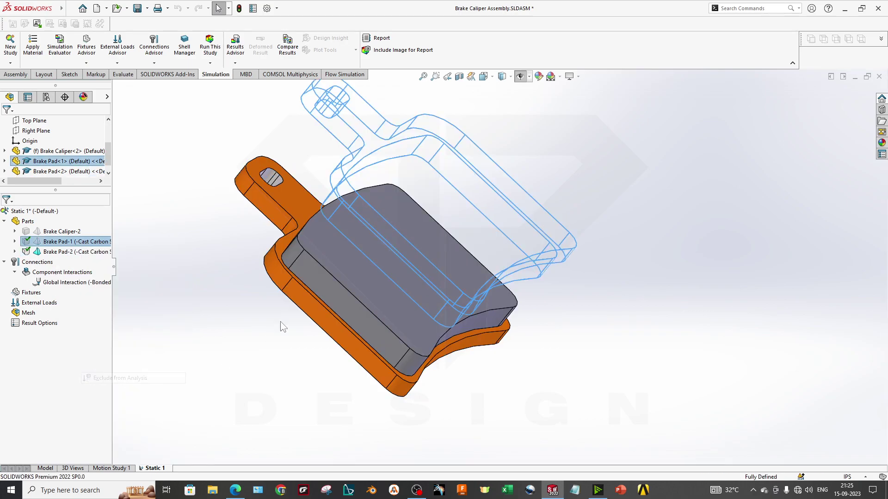
middle_click_drag(509, 277, 469, 327)
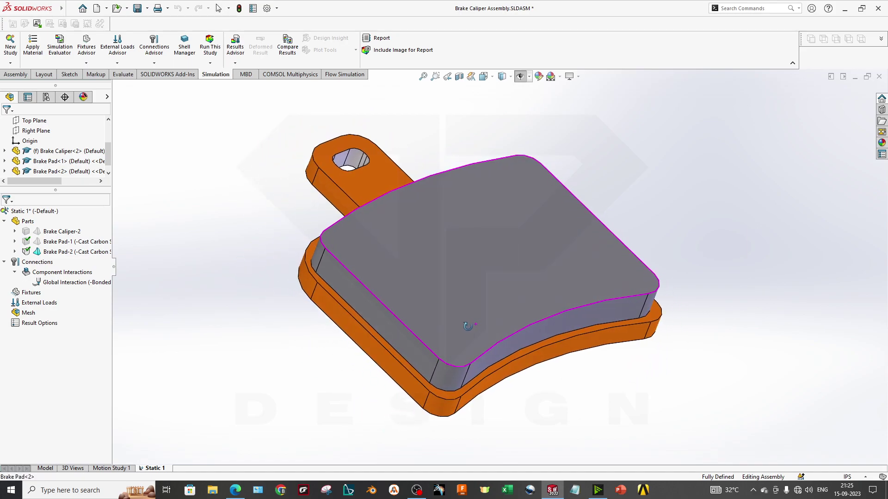
scroll(469, 322, "down", 1)
middle_click_drag(516, 352, 510, 343)
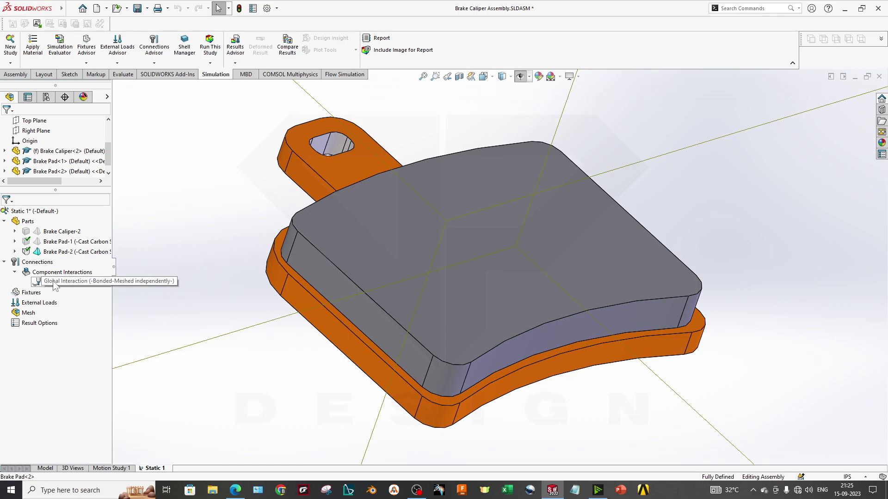
Step: Add a Fixed Geometry fixture to the flat back face of Brake Pad-2's backing plate
right_click(32, 293)
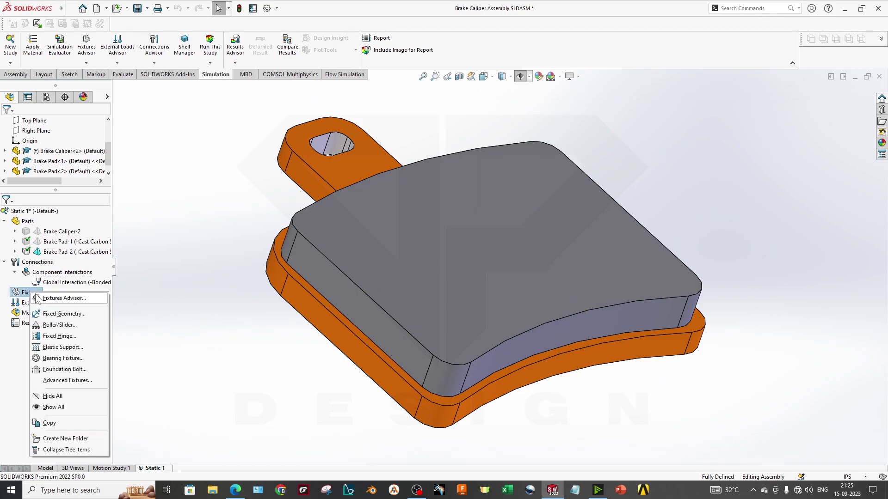
left_click(64, 313)
middle_click_drag(333, 314, 423, 277)
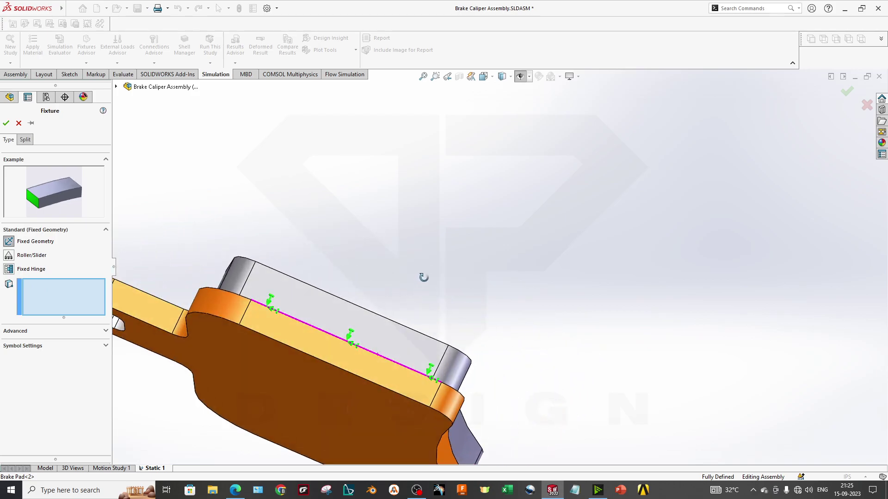
left_click(245, 387)
scroll(301, 380, "up", 2)
scroll(221, 312, "down", 4)
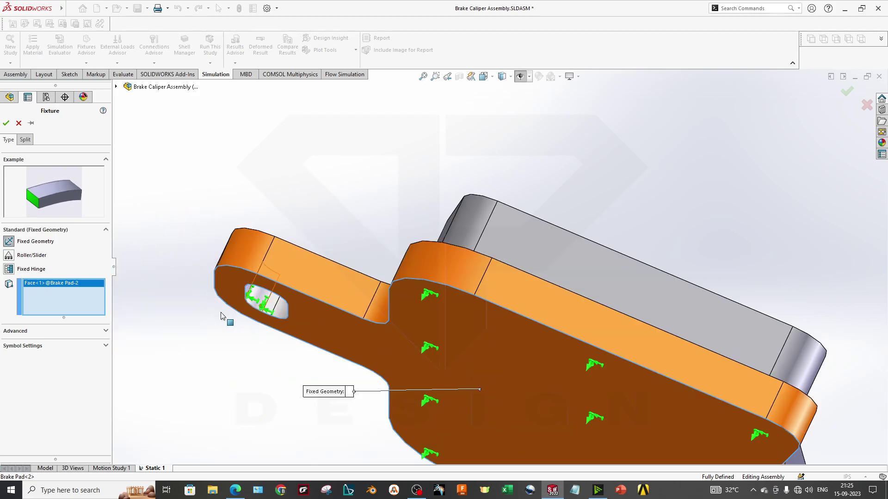
middle_click_drag(531, 324, 573, 363)
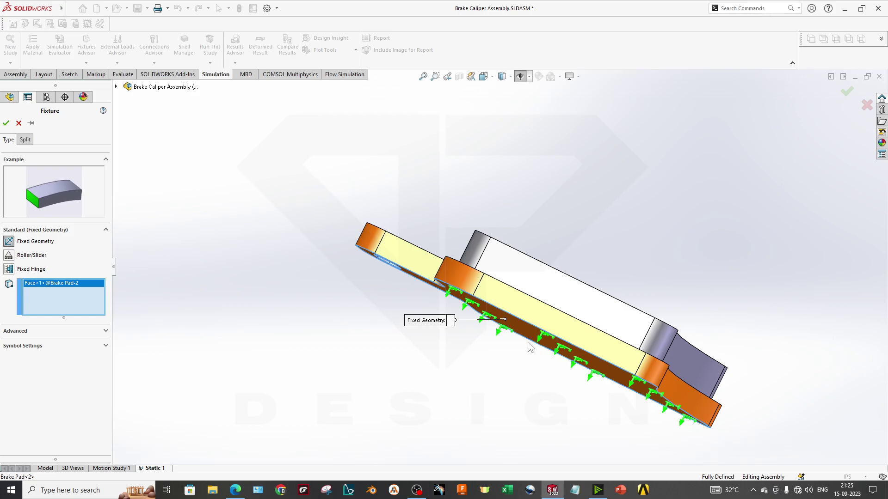
middle_click_drag(512, 376, 540, 324)
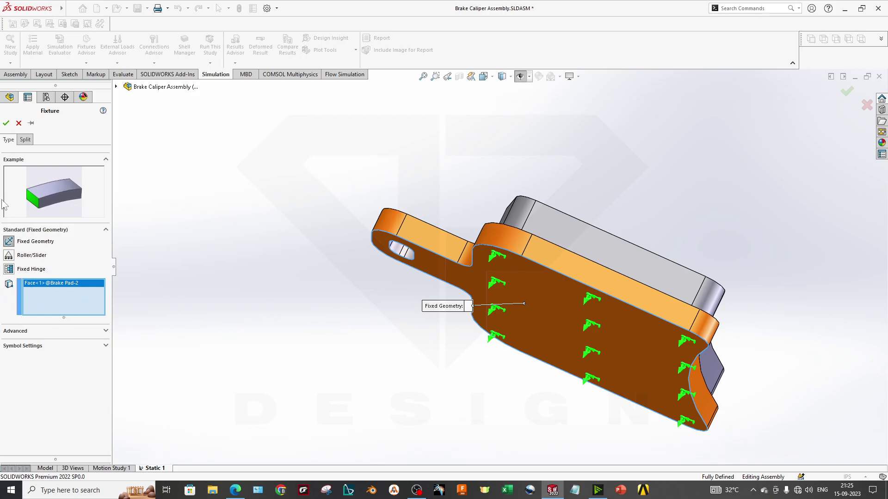
left_click(6, 123)
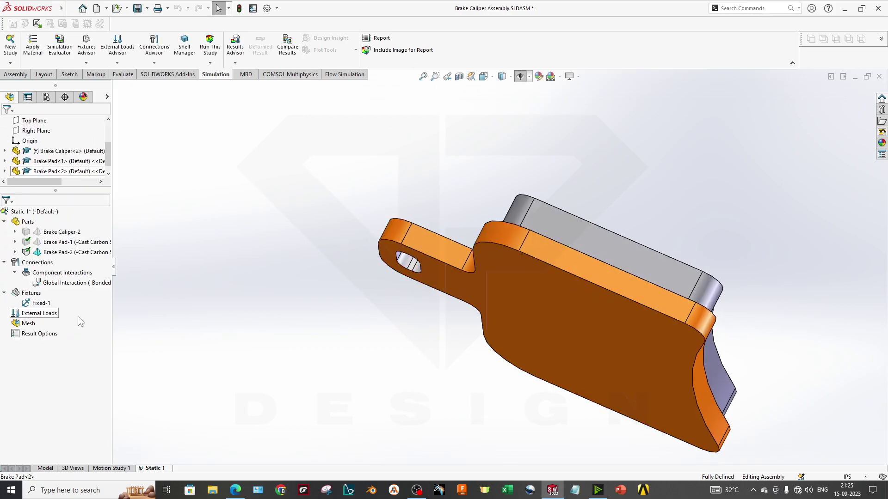
Step: Review the definition of the fixed fixture on Brake Pad-2 and the face it holds
right_click(39, 303)
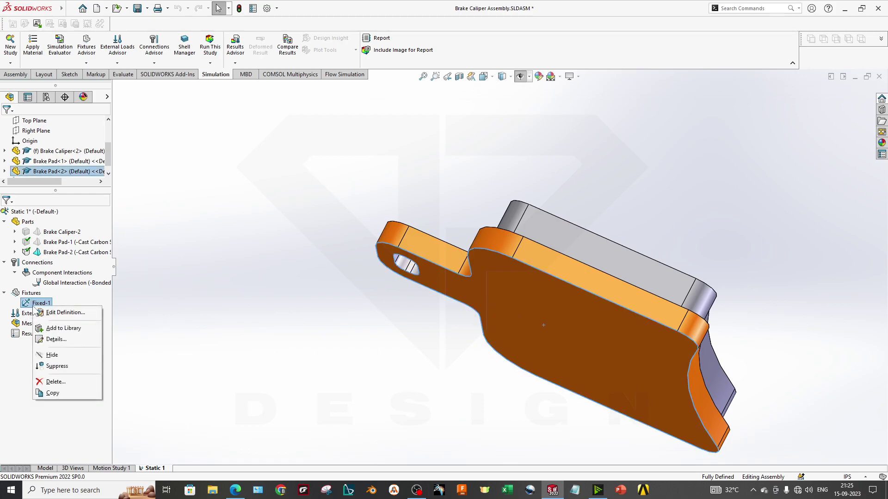
left_click(157, 316)
middle_click_drag(310, 345, 317, 378)
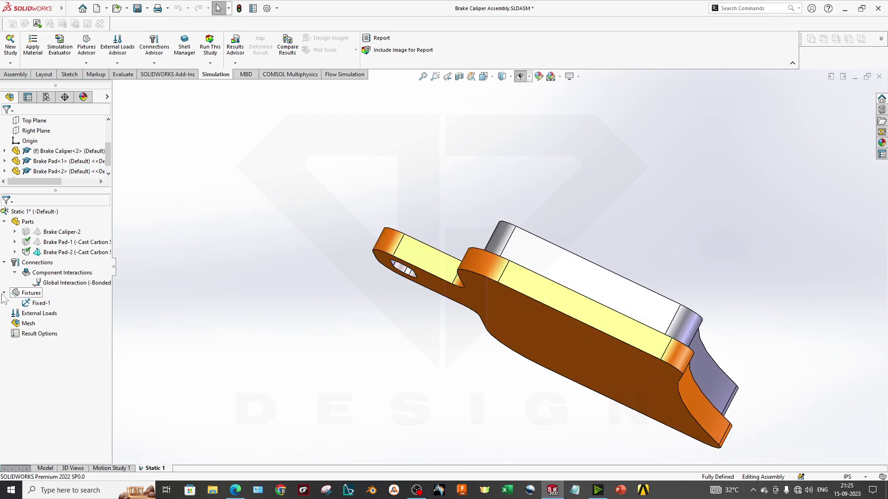
right_click(44, 306)
left_click(77, 313)
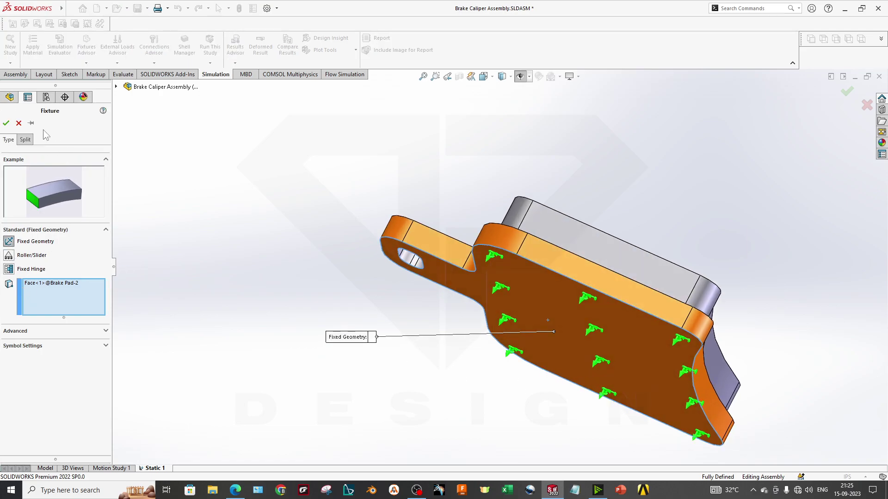
left_click(6, 123)
Step: Start a Temperature external load and set its value to 350 in Celsius
middle_click_drag(450, 263, 408, 340)
middle_click_drag(633, 326, 550, 325, "ctrl")
middle_click_drag(449, 350, 467, 370)
mouse_move(539, 415)
middle_mouse_down("ctrl")
mouse_move(549, 408)
mouse_move(535, 401)
middle_mouse_up("ctrl")
right_click(44, 314)
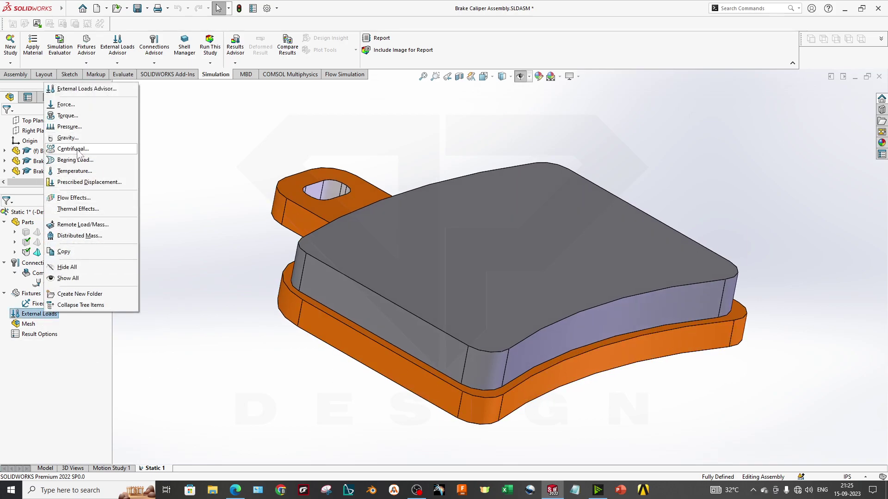
left_click(79, 170)
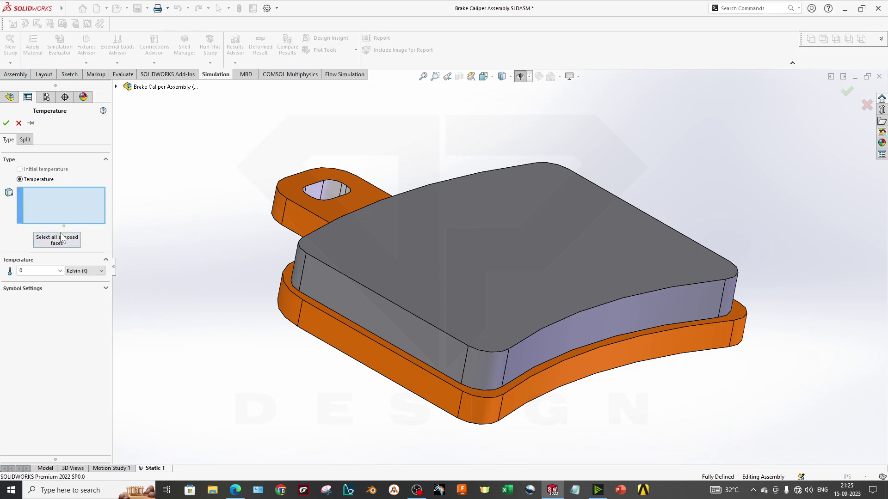
left_click(90, 272)
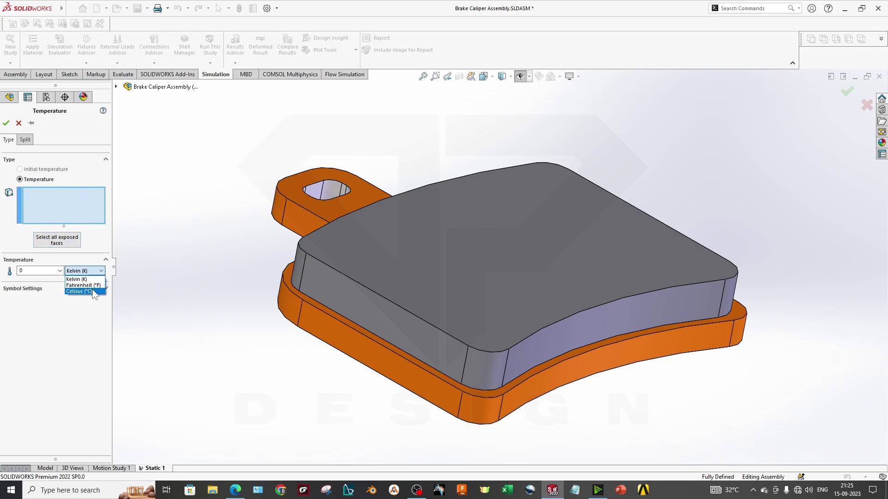
double_click(19, 271)
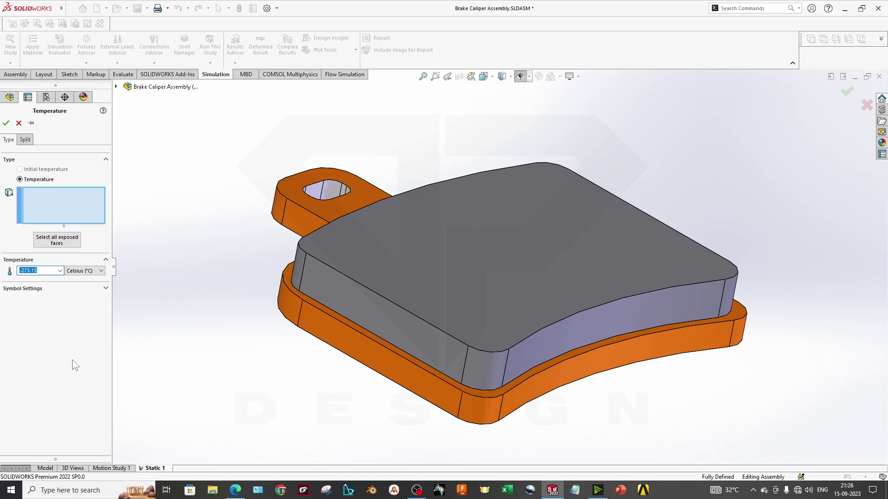
type("350")
Step: Apply the temperature load to the large friction face of Brake Pad-2 and show its symbol settings
left_click(58, 288)
left_click(362, 277)
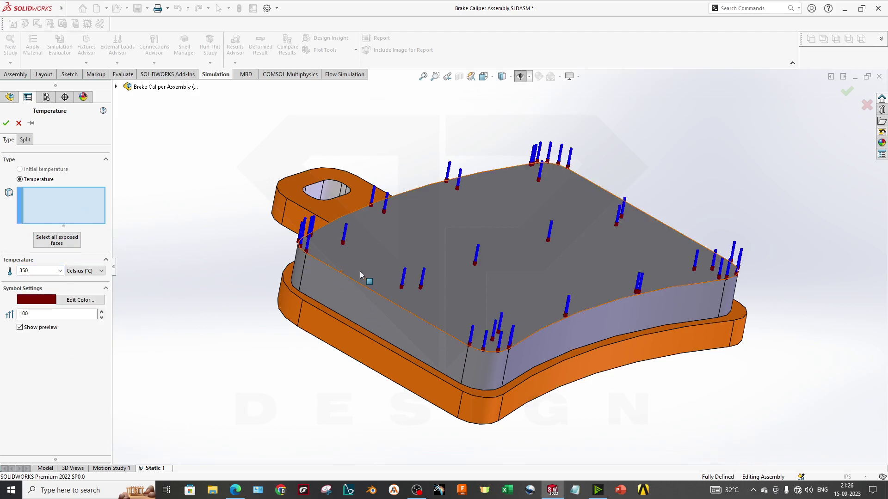
middle_click_drag(457, 372, 671, 300)
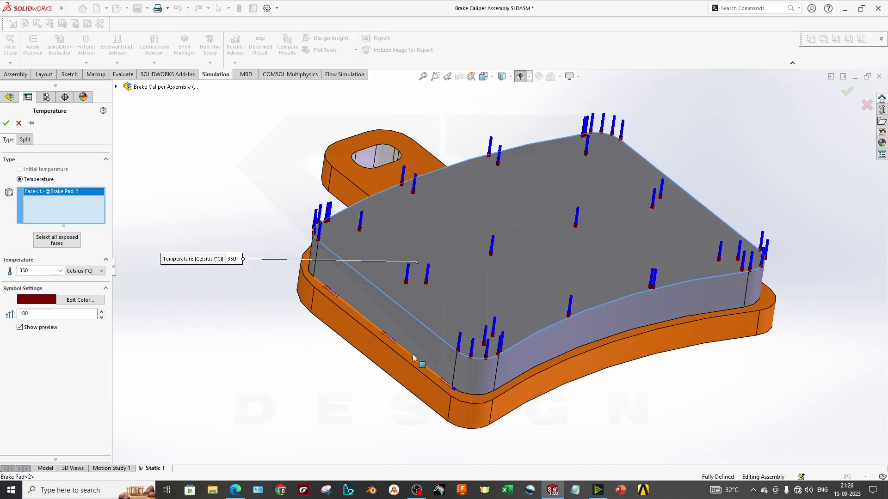
middle_click_drag(413, 355, 461, 345)
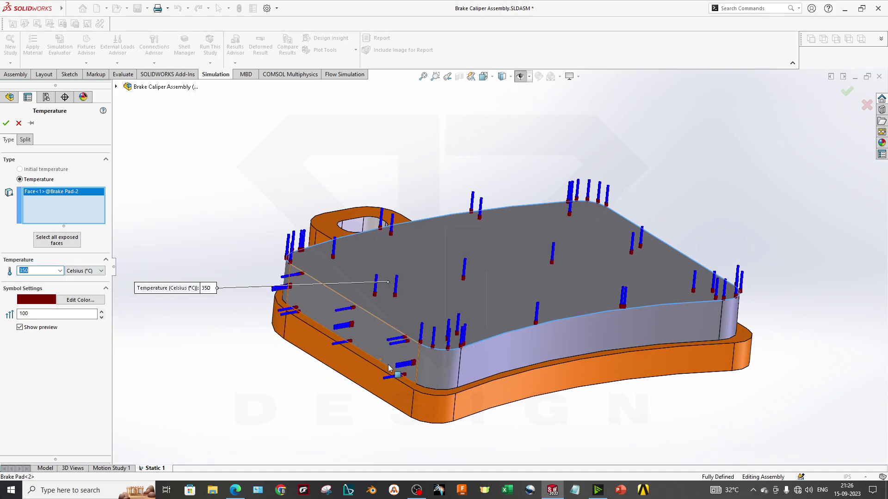
middle_click_drag(530, 379, 523, 364, "ctrl")
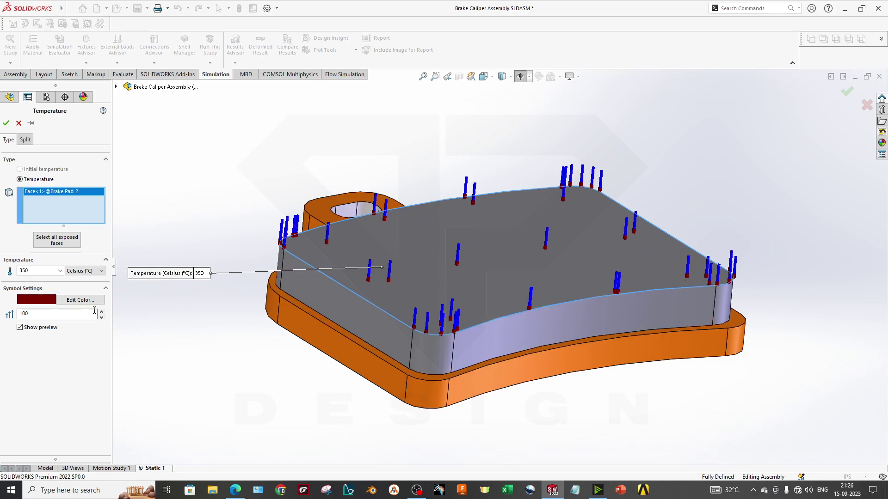
Step: Set the temperature load's symbol colour to red, keep the preview shown and accept the load
left_click(81, 300)
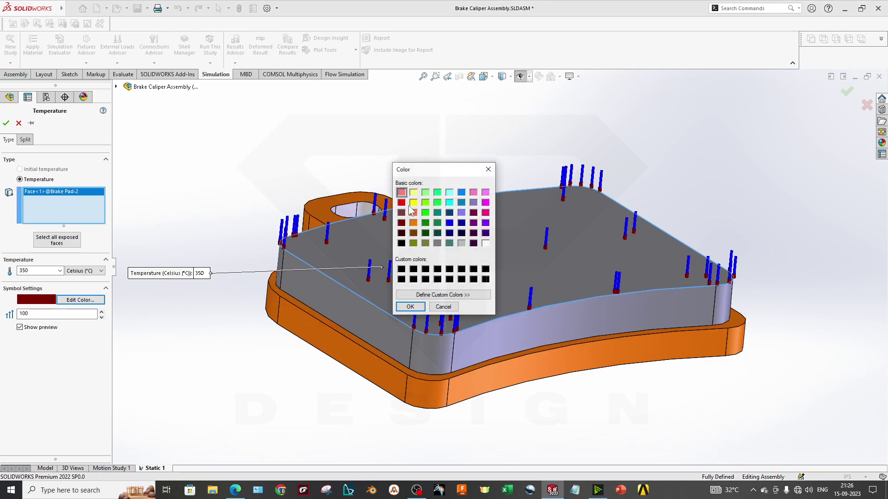
left_click(402, 202)
left_click(410, 307)
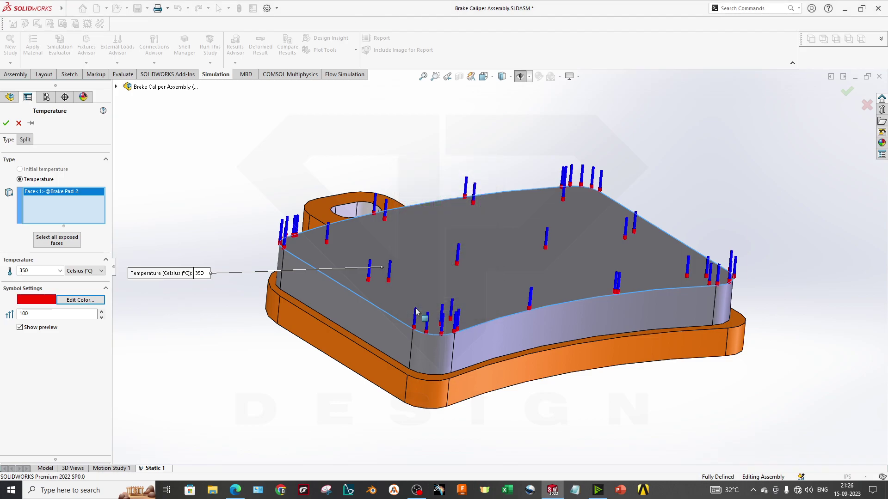
scroll(416, 341, "down", 3)
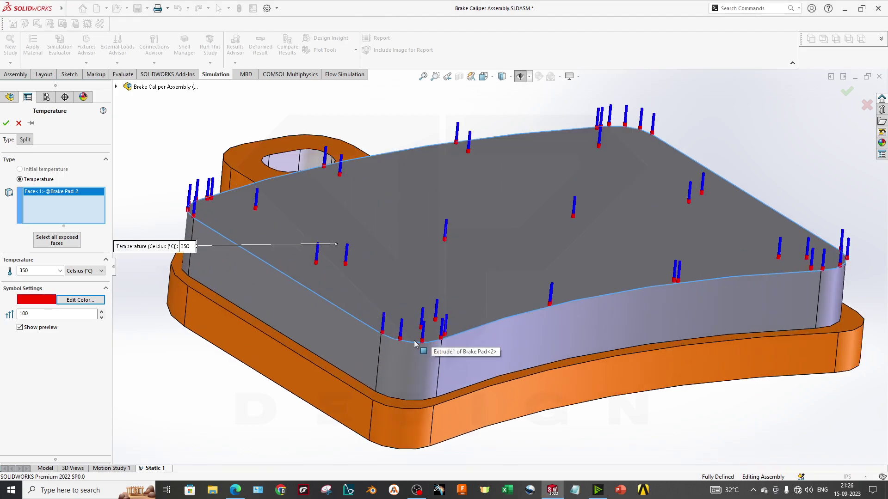
scroll(415, 340, "up", 3)
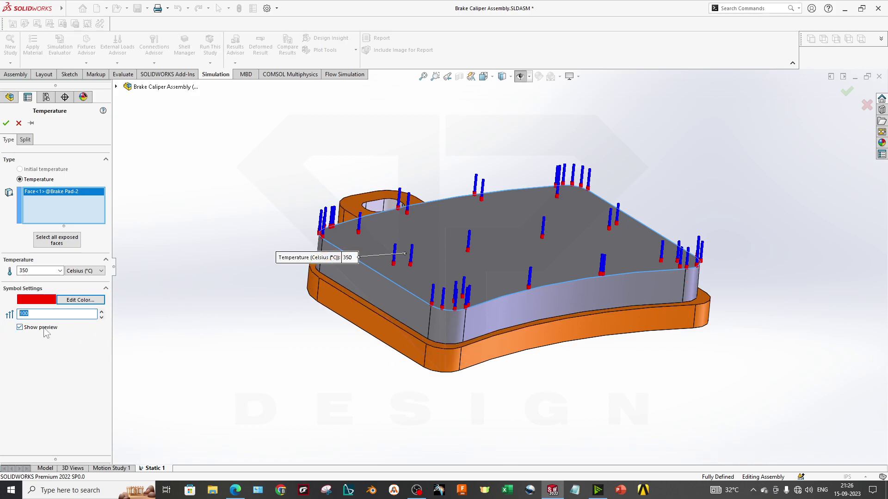
left_click(20, 328)
left_click(19, 328)
left_click(6, 123)
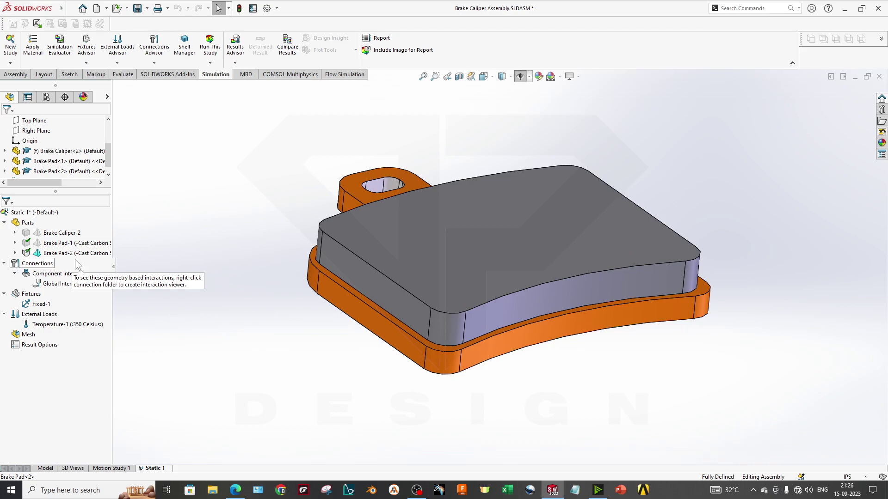
Step: Start a mesh control for the study, switching its units to millimetres and setting the element size to 1.00 mm
left_click(64, 326)
left_click(39, 304)
left_click(28, 337)
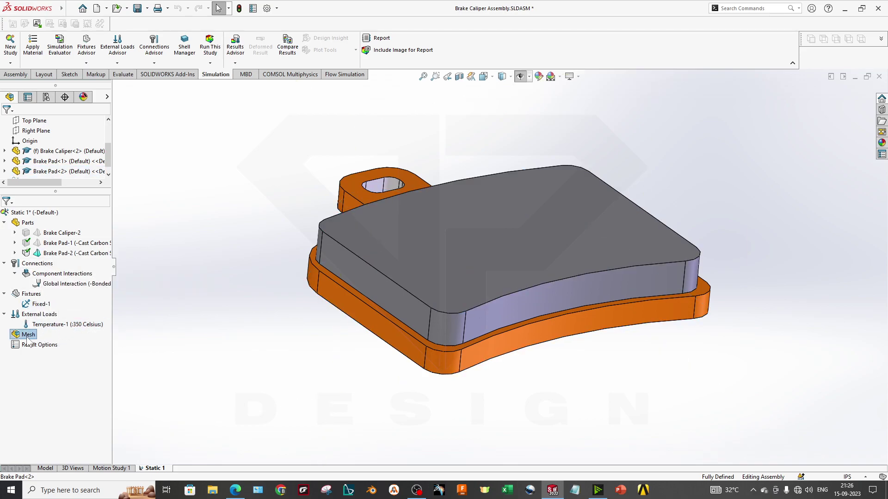
left_click(156, 323)
right_click(29, 339)
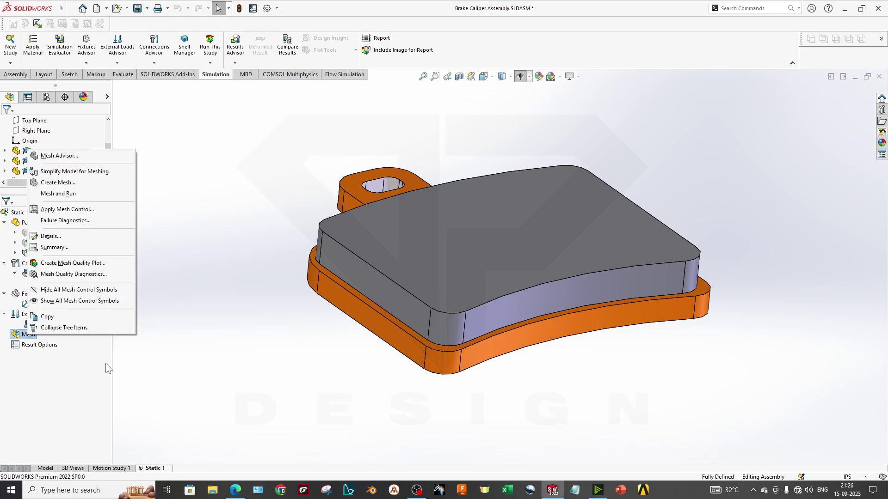
left_click(69, 209)
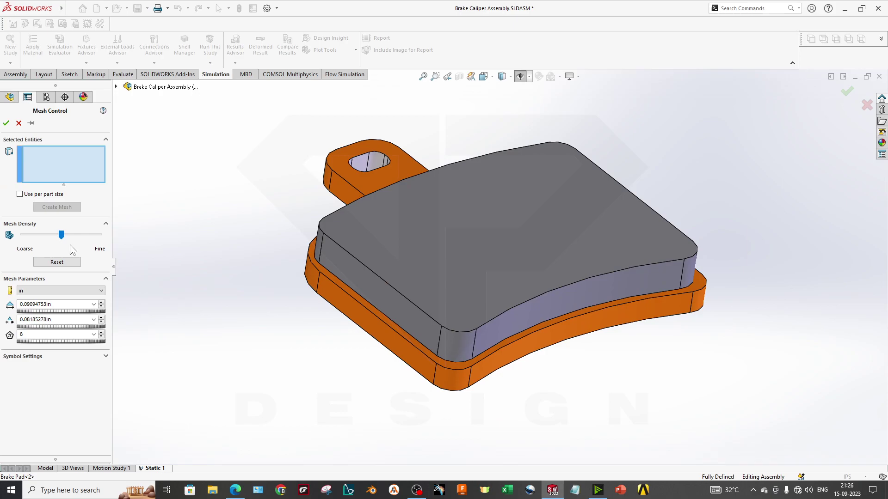
left_click_drag(60, 239, 70, 237)
left_click(65, 290)
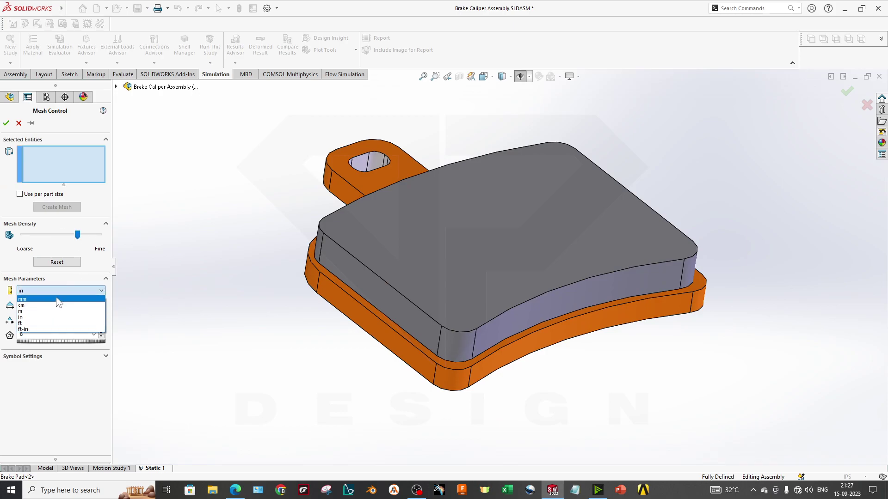
left_click(58, 300)
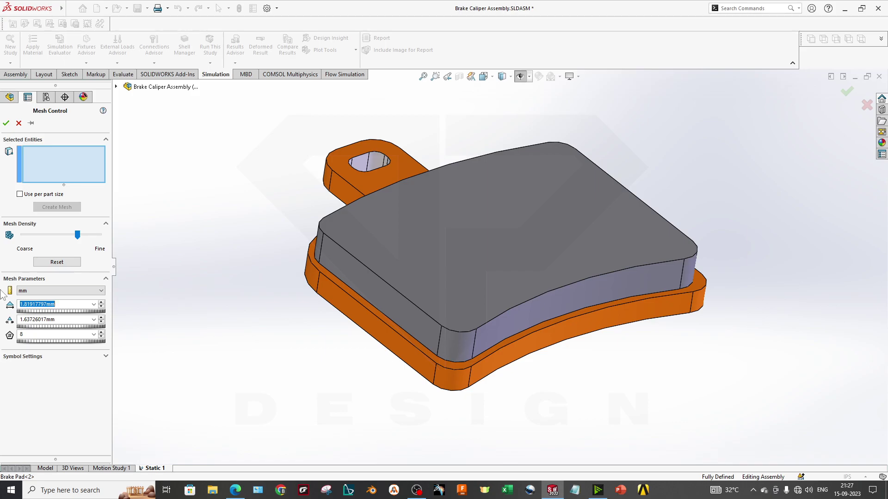
type("1.00mm")
left_click(422, 251)
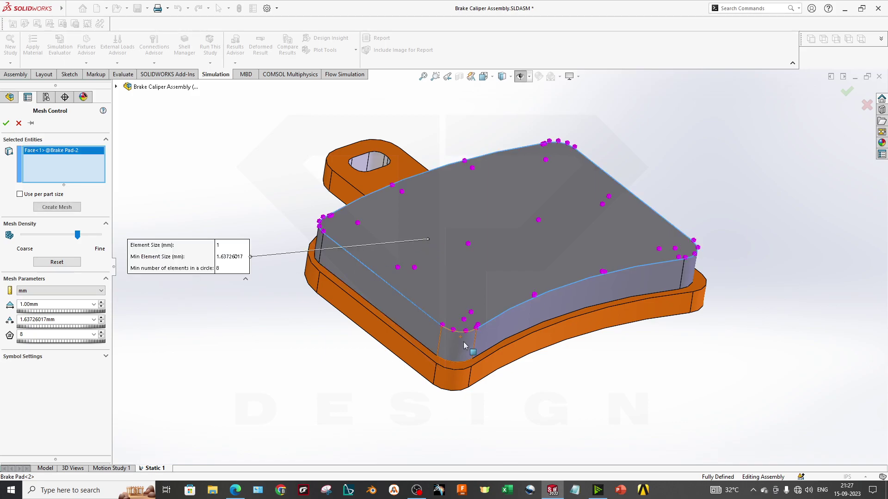
middle_click_drag(468, 345, 468, 313)
left_click(487, 327)
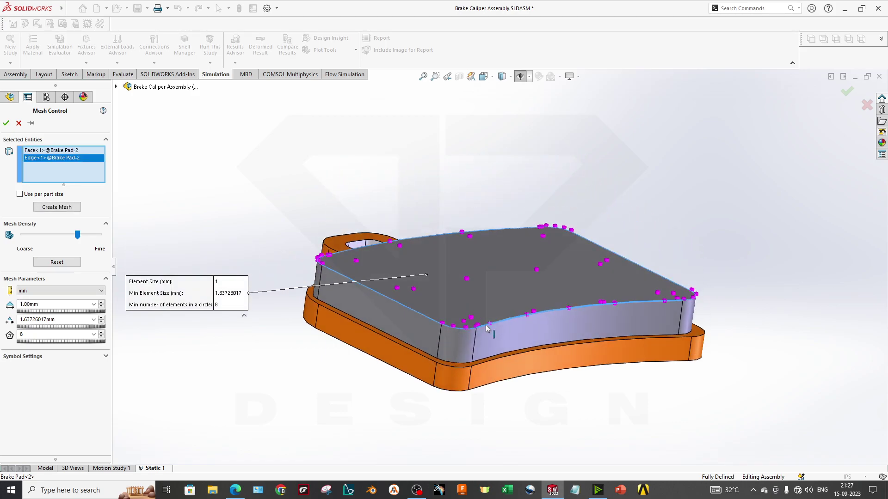
left_click(468, 330)
right_click(47, 164)
left_click(83, 171)
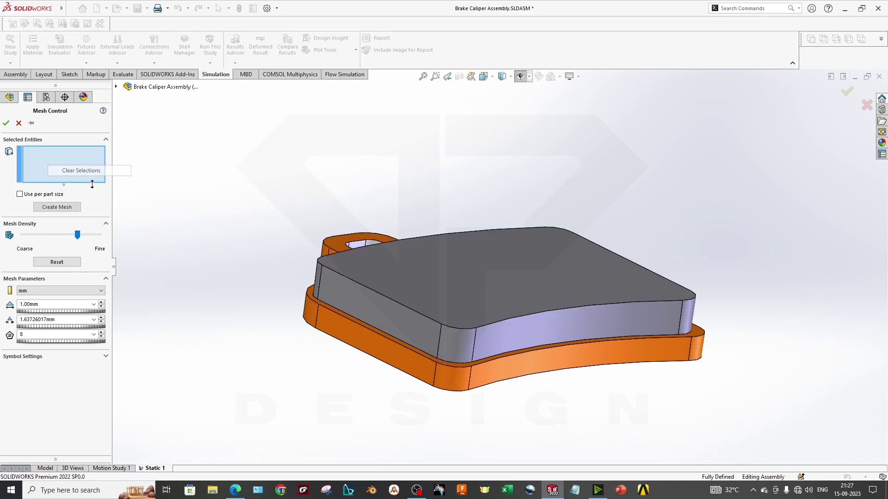
Step: Select all eight edges bounding the large friction face of Brake Pad-2 for the mesh control
left_click(429, 318)
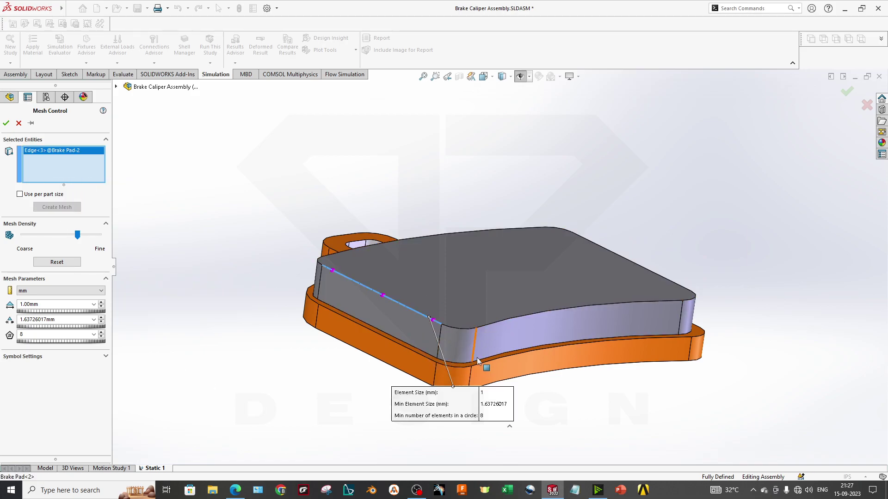
left_click(470, 329)
left_click(492, 324)
middle_click_drag(492, 324, 670, 302)
left_click(706, 282)
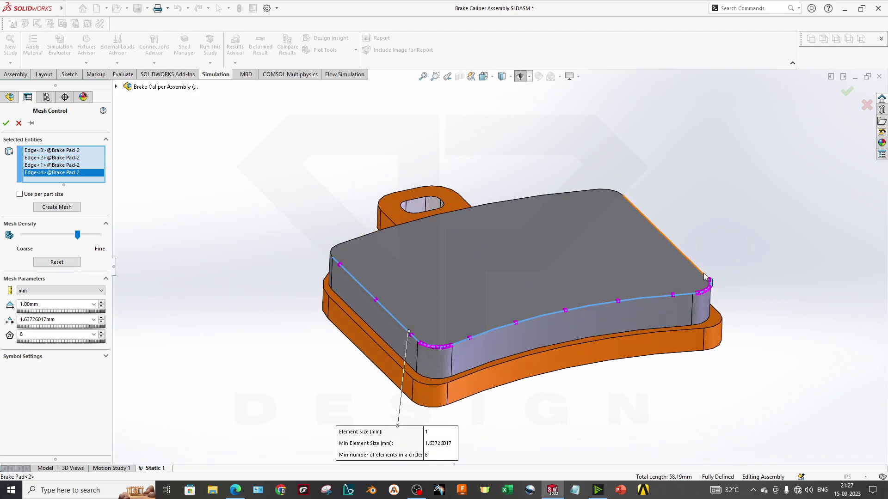
left_click(551, 197)
left_click(328, 249)
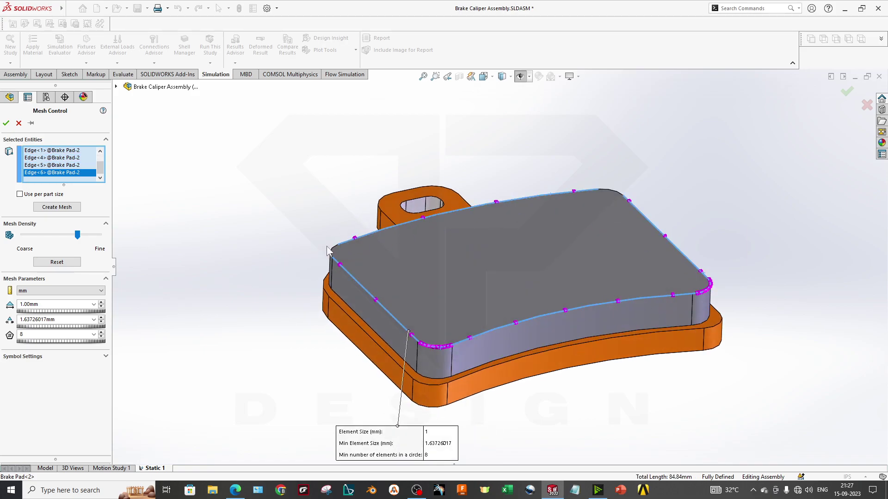
left_click(615, 196)
middle_click_drag(557, 253, 518, 266)
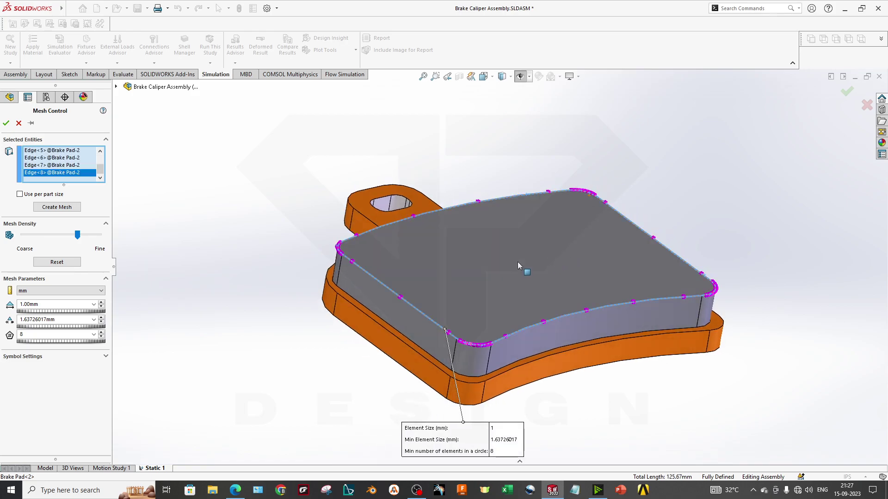
Step: Set the mesh control's minimum element size to 0.90 mm and accept the control
left_click_drag(55, 326, 0, 323)
type("1.")
left_click(6, 123)
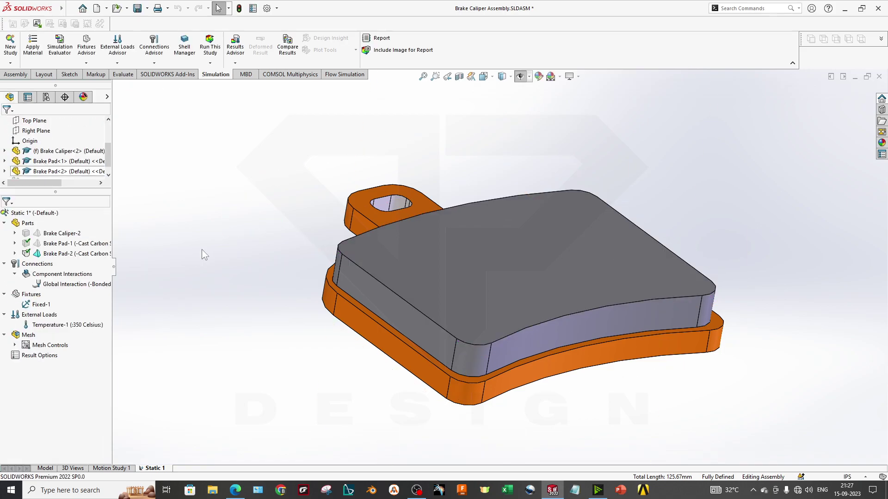
Step: Generate a blended curvature-based mesh with mesh parameters enabled, coarsening the density to a maximum element size of about 2.58 mm
right_click(29, 335)
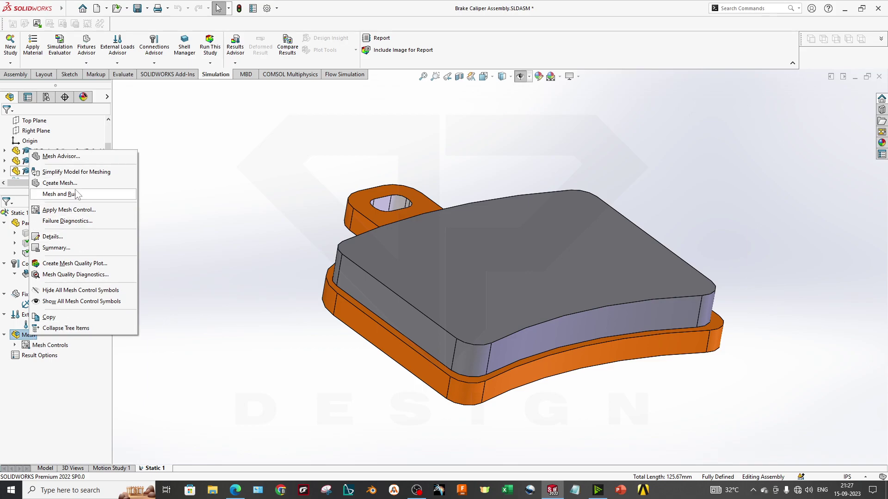
left_click(60, 183)
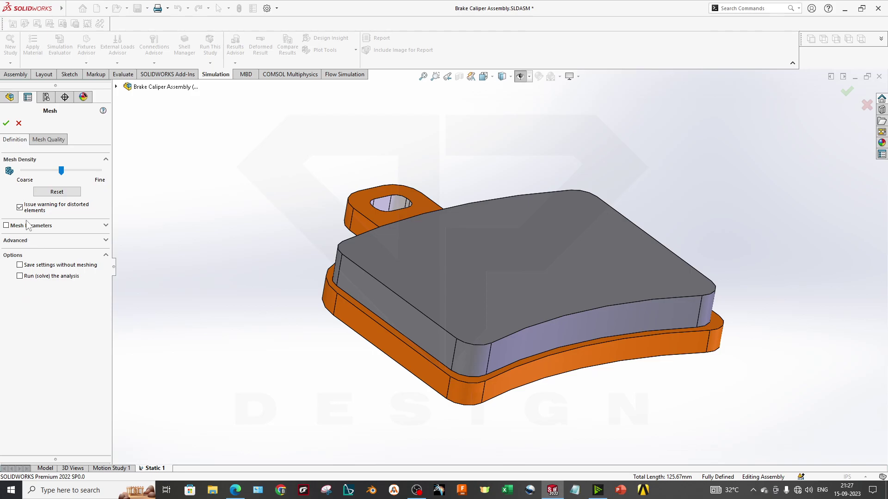
left_click(27, 227)
double_click(46, 285)
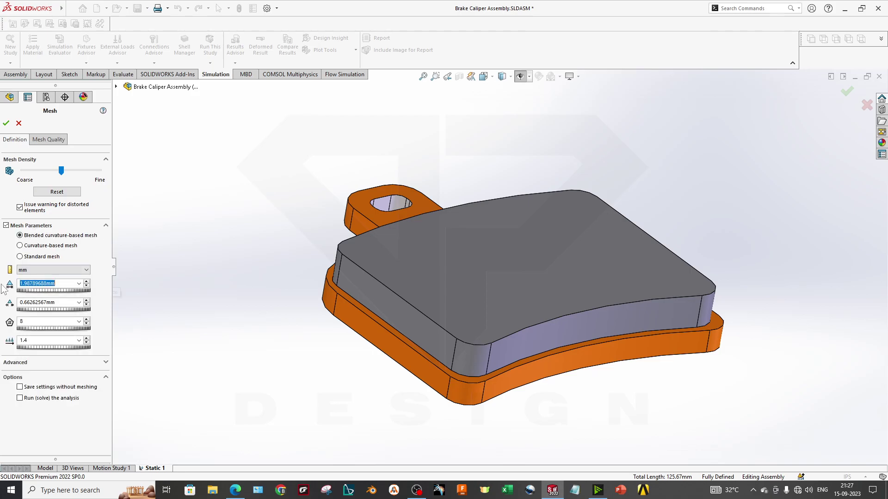
type("2")
key("Return")
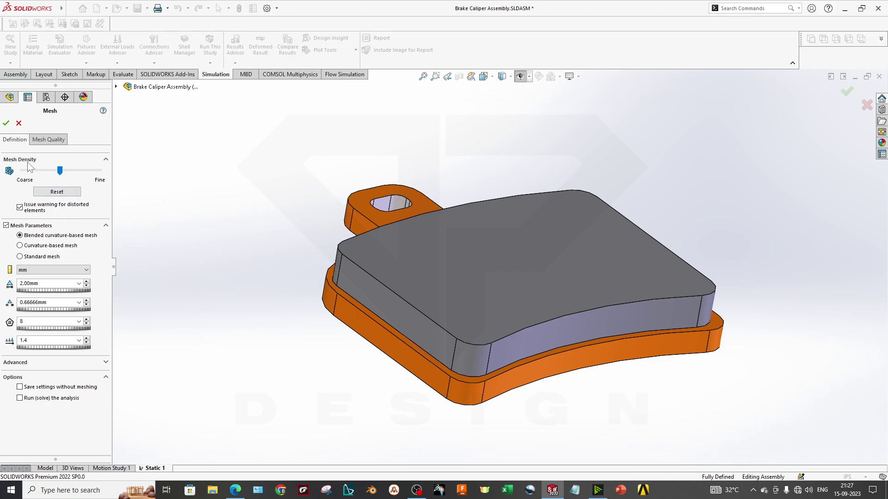
left_click_drag(56, 174, 51, 174)
left_click(6, 123)
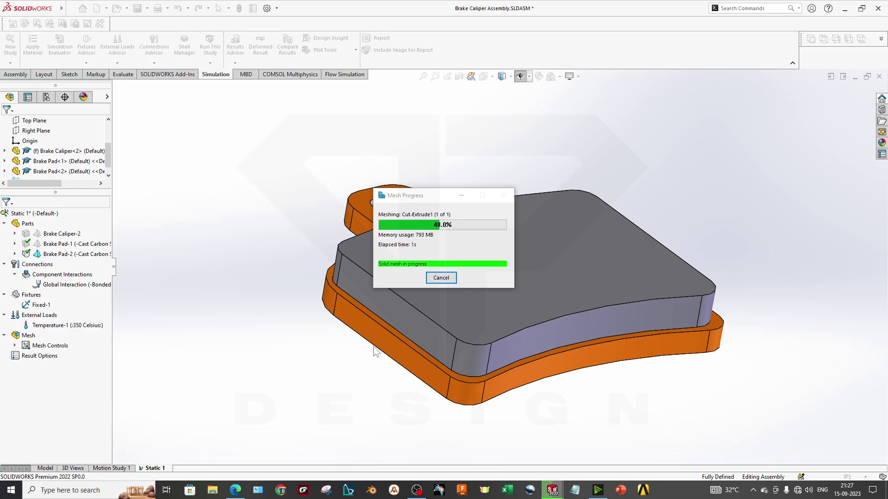
Step: Edit the existing mesh control on the friction face edges, set its element size to 0.50 mm and accept it
middle_click_drag(293, 338, 450, 315)
scroll(512, 315, "down", 2)
middle_click_drag(507, 380, 451, 347)
scroll(519, 360, "up", 3)
left_click(14, 346)
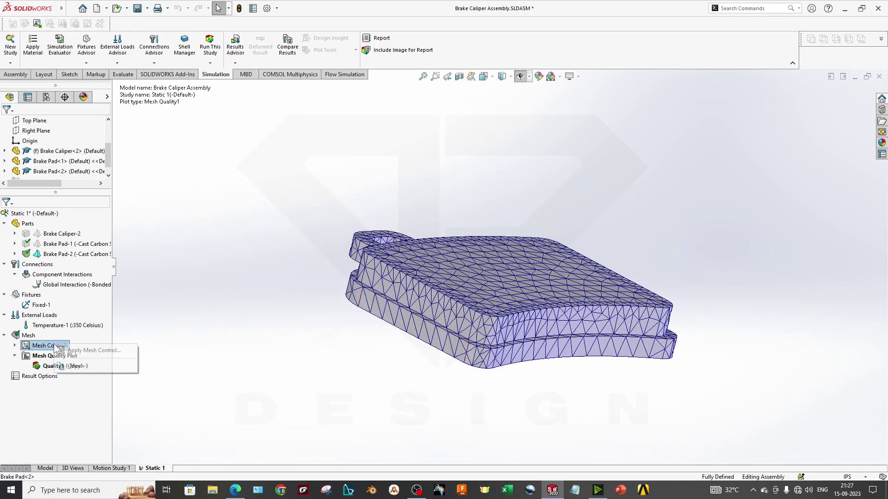
right_click(41, 355)
left_click(68, 362)
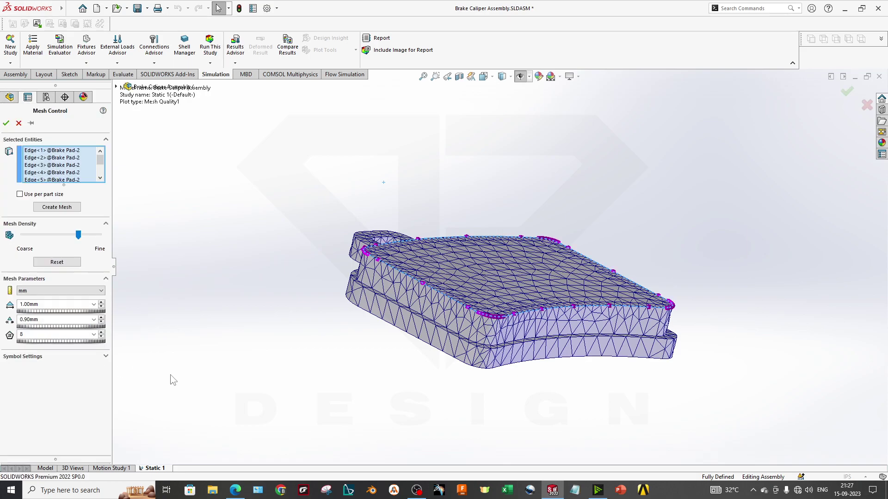
middle_click_drag(309, 345, 304, 363)
type("0")
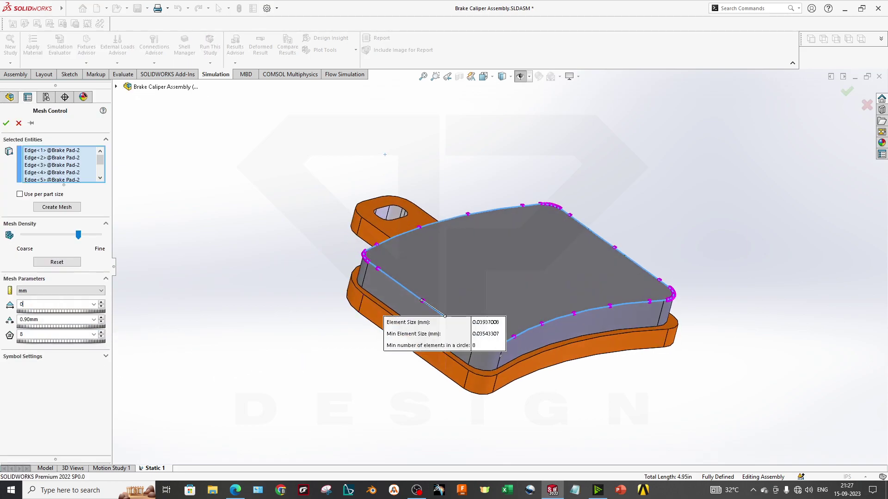
left_click(6, 123)
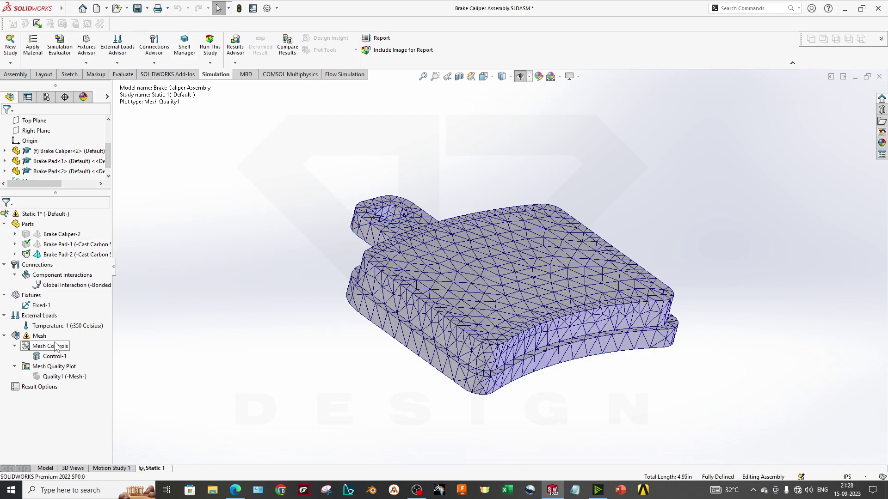
Step: Regenerate the study mesh with the refined edge control, keeping the existing global mesh settings
right_click(47, 338)
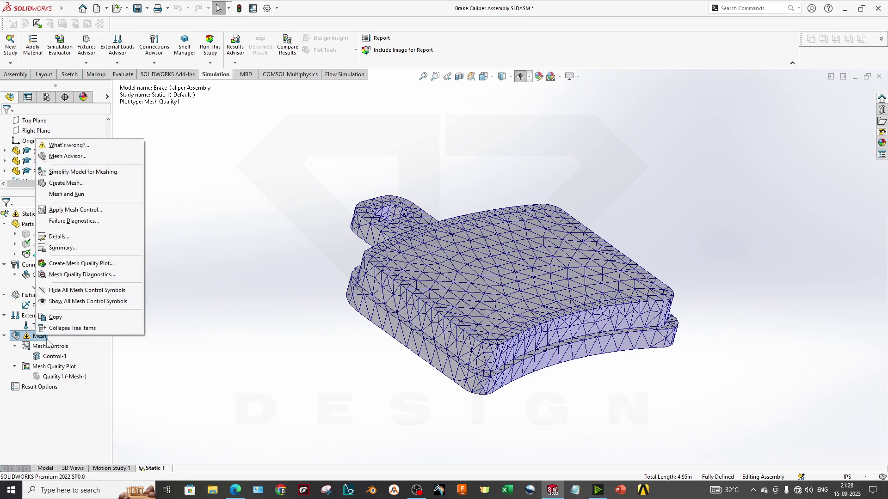
left_click(74, 187)
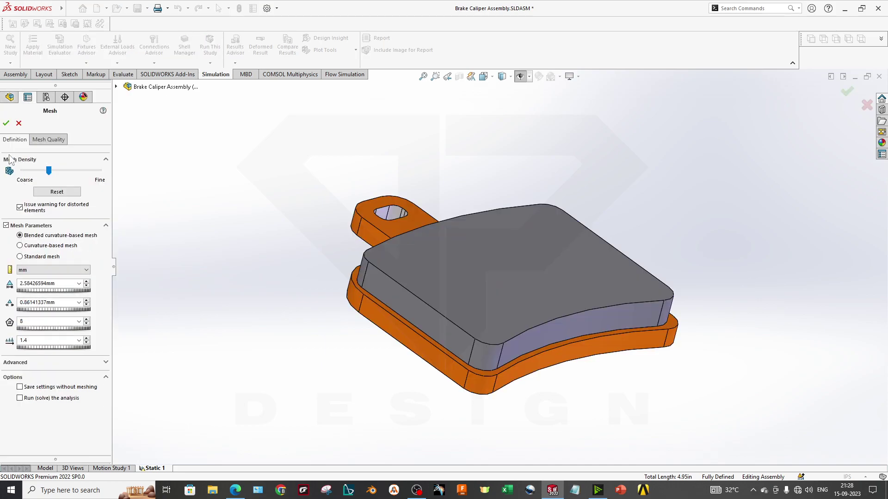
left_click(7, 123)
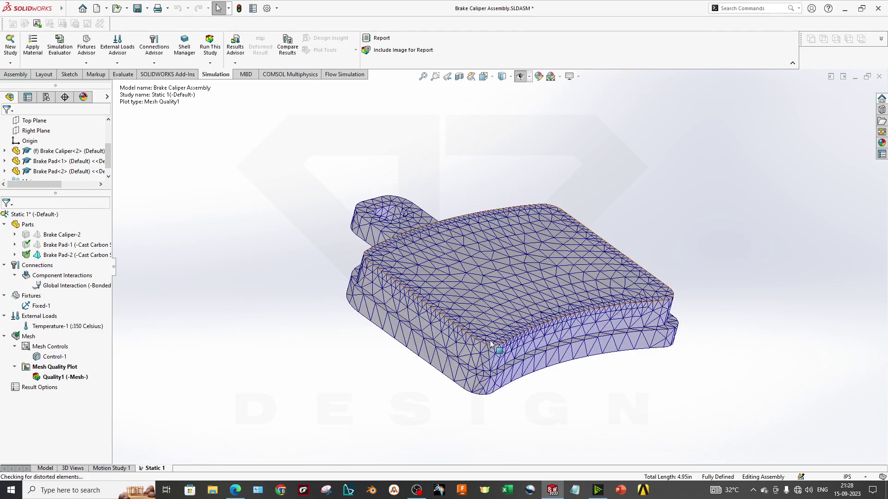
Step: Inspect the refined mesh along the friction face edges and run the static study
middle_click_drag(572, 334, 464, 266)
scroll(465, 267, "up", 2)
middle_click_drag(405, 289, 459, 316)
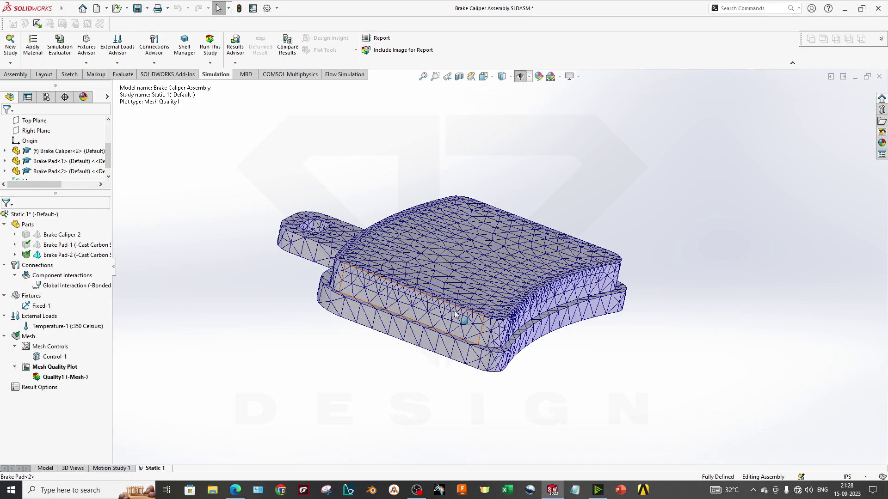
middle_click_drag(491, 282, 506, 311)
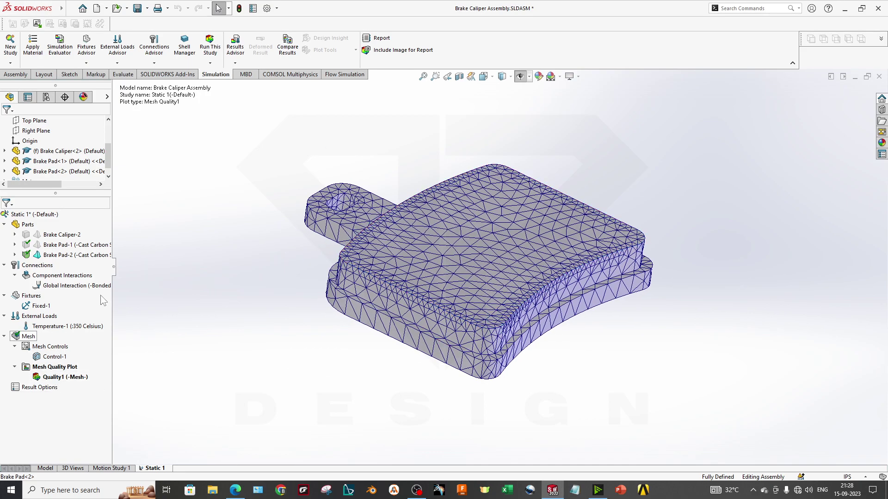
left_click(210, 45)
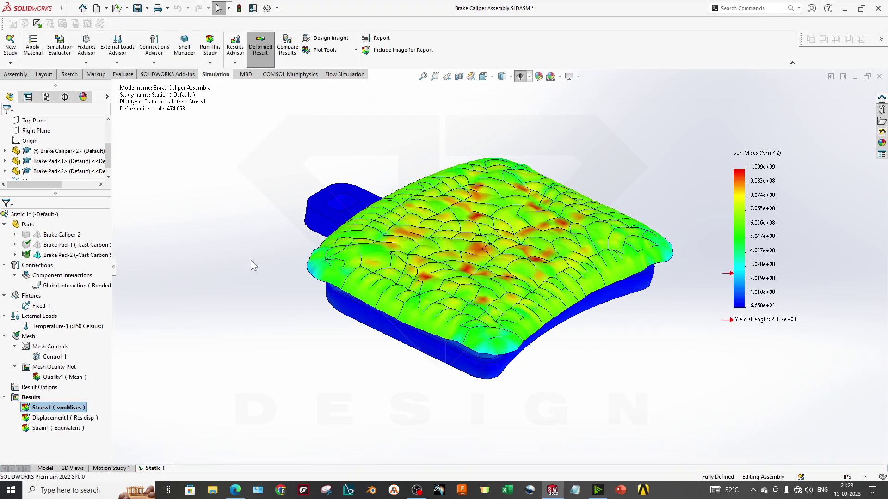
Step: Set the von Mises stress plot's deformed shape to a user-defined scale of 1000 and accept the plot settings
middle_click_drag(465, 324, 454, 262)
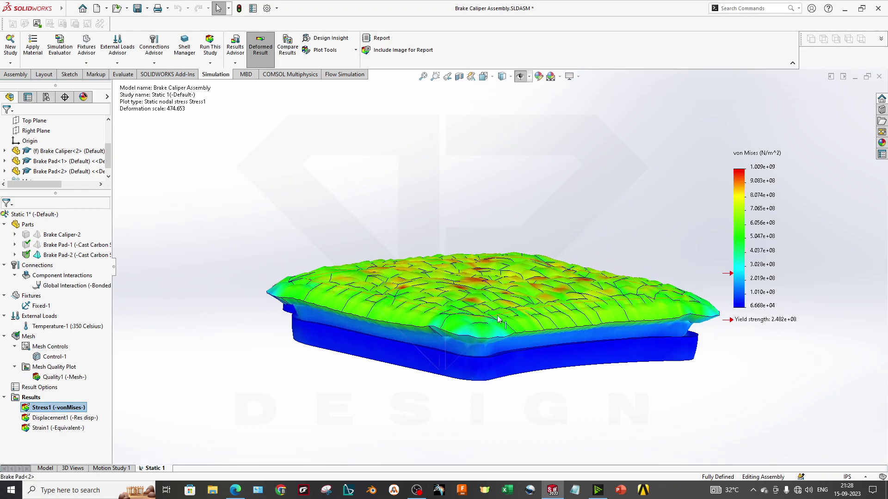
middle_click_drag(497, 320, 499, 345)
scroll(525, 289, "up", 1)
scroll(493, 257, "down", 2)
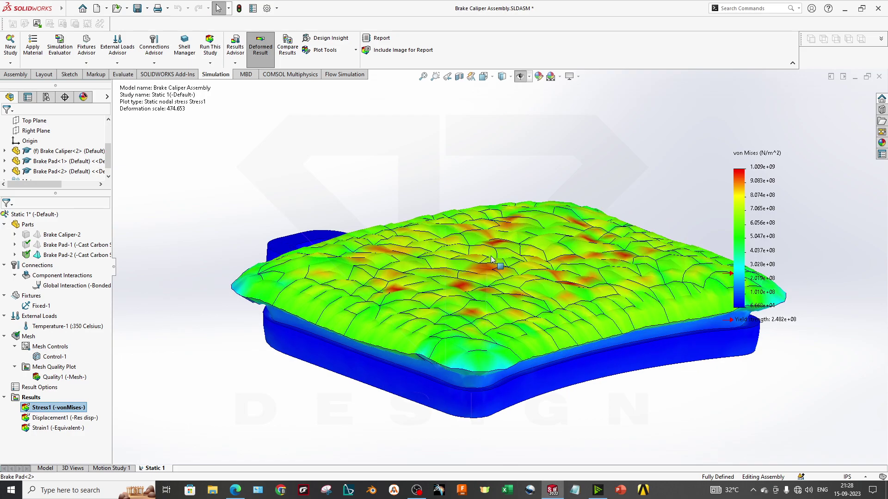
middle_click_drag(500, 312, 511, 335)
scroll(515, 309, "up", 2)
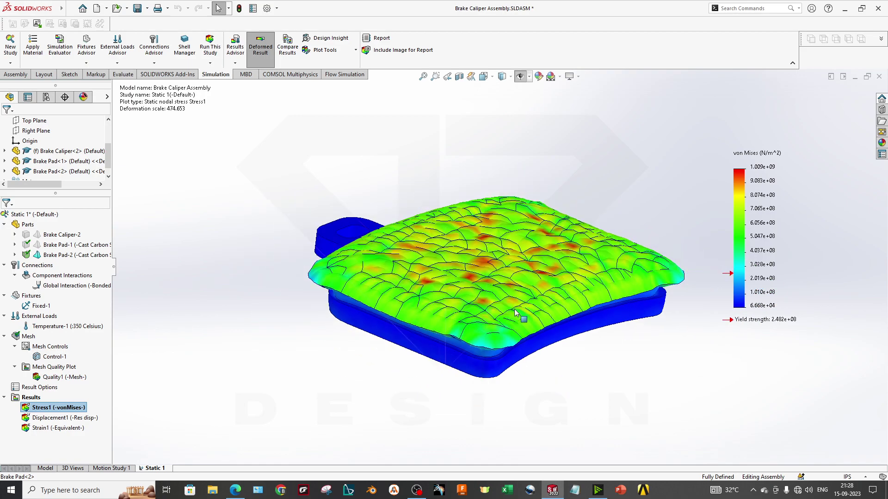
right_click(734, 249)
left_click(731, 211)
double_click(731, 211)
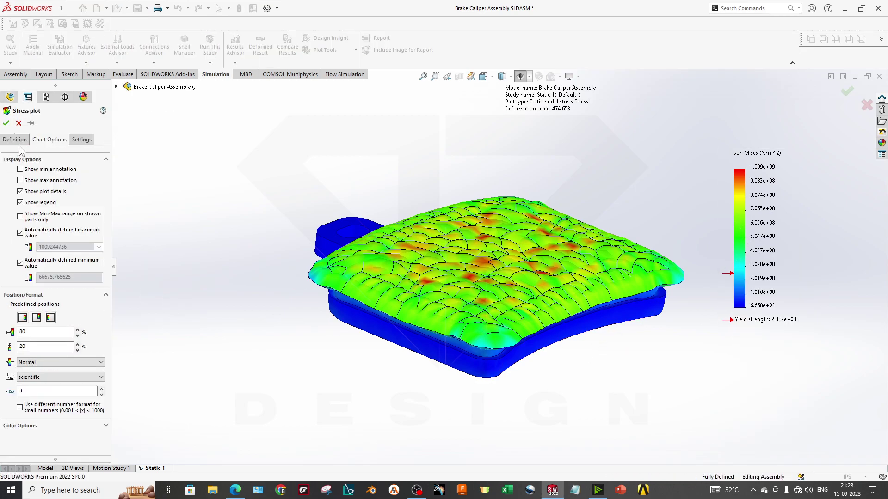
left_click(19, 142)
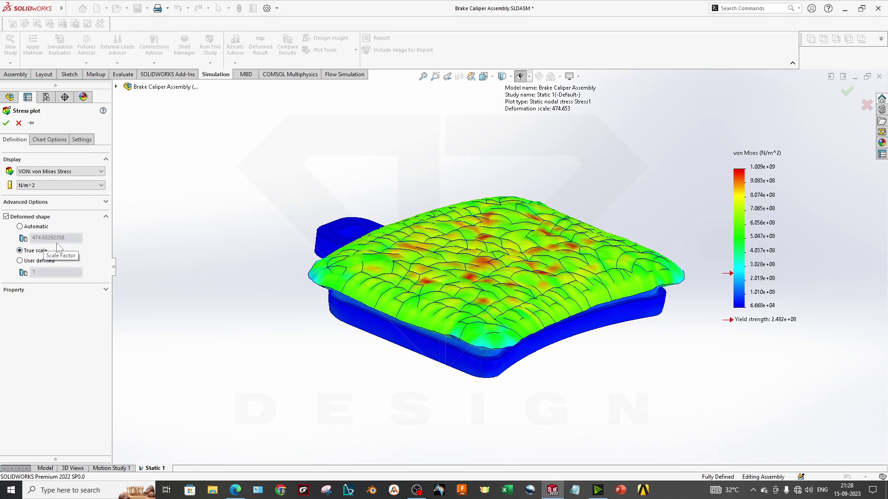
left_click(37, 261)
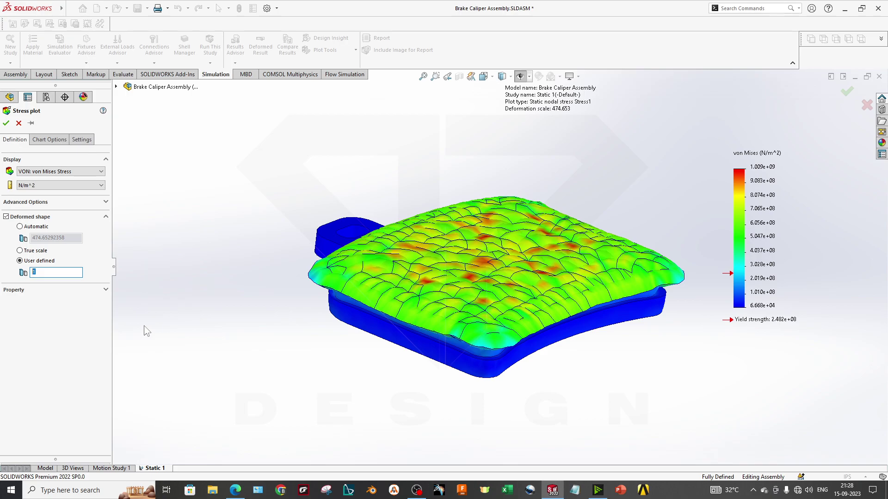
type("1000")
key("Return")
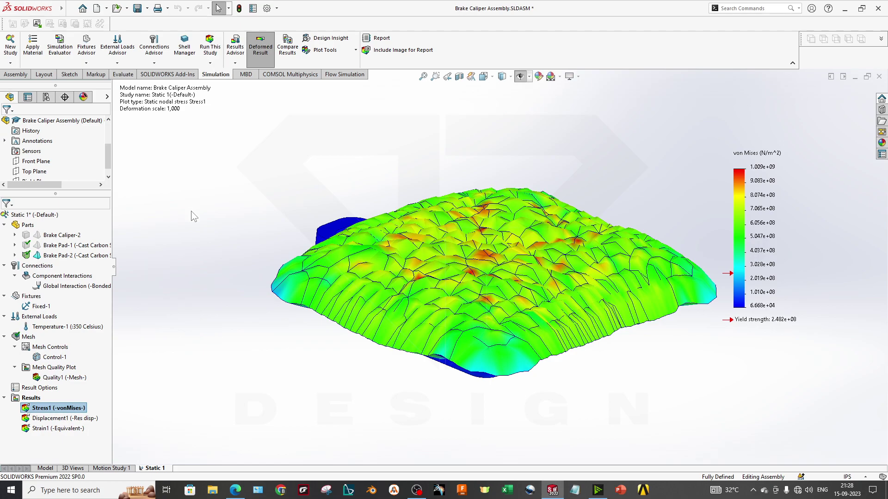
Step: Set the von Mises stress plot's deformed shape to true scale, accept it and inspect the friction face
double_click(732, 300)
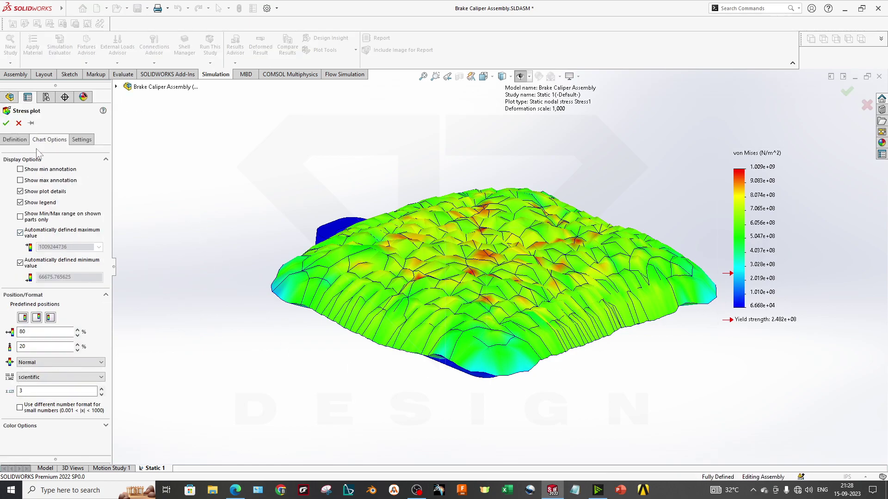
left_click(15, 140)
left_click(38, 252)
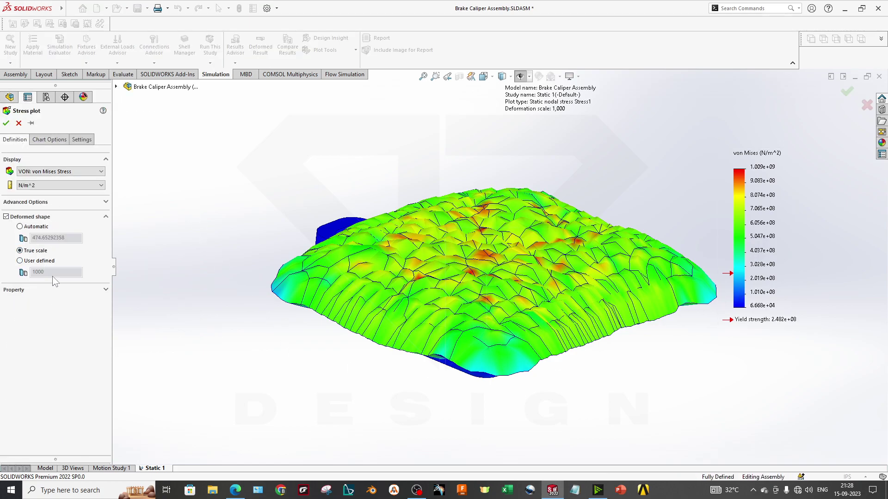
left_click(6, 123)
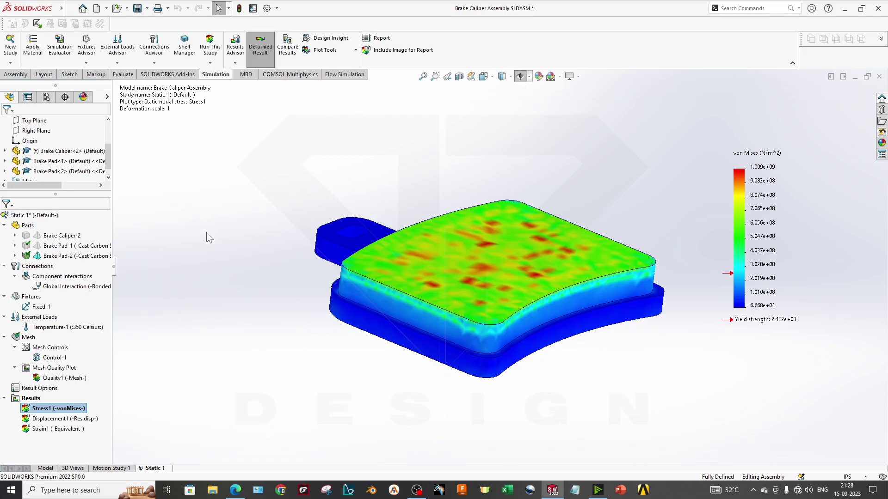
scroll(545, 234, "up", 5)
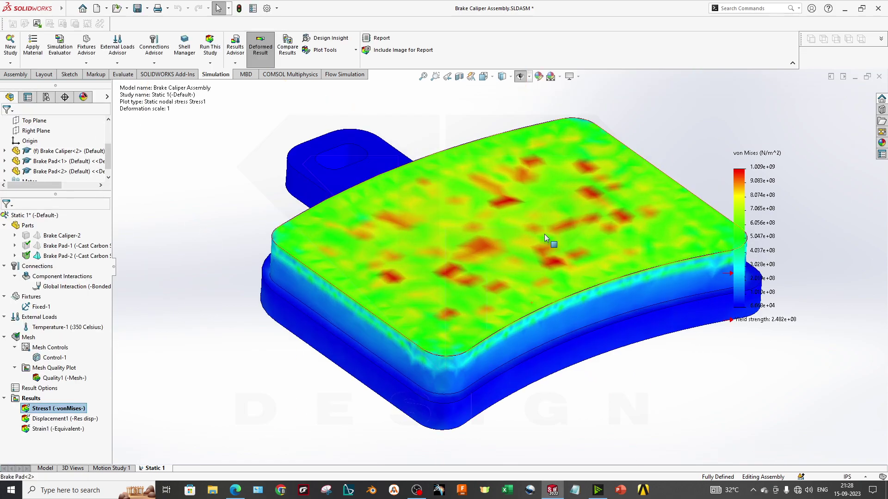
scroll(545, 234, "up", 2)
scroll(610, 277, "down", 5)
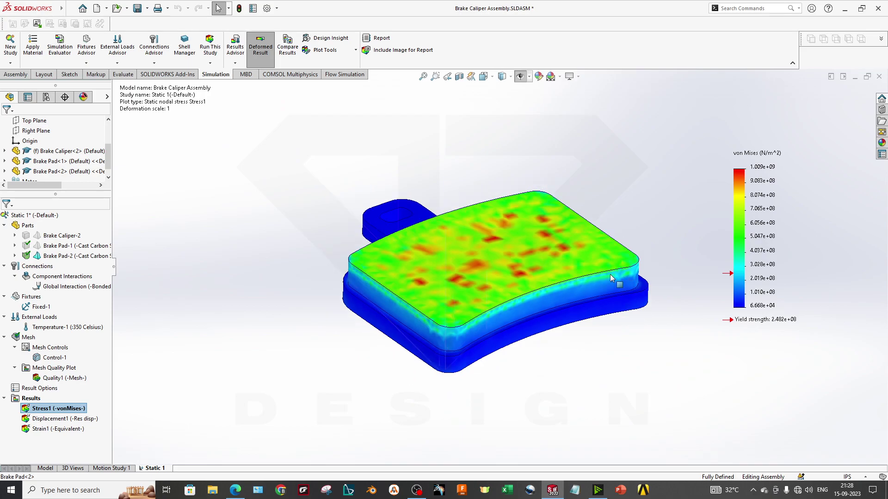
scroll(610, 277, "up", 2)
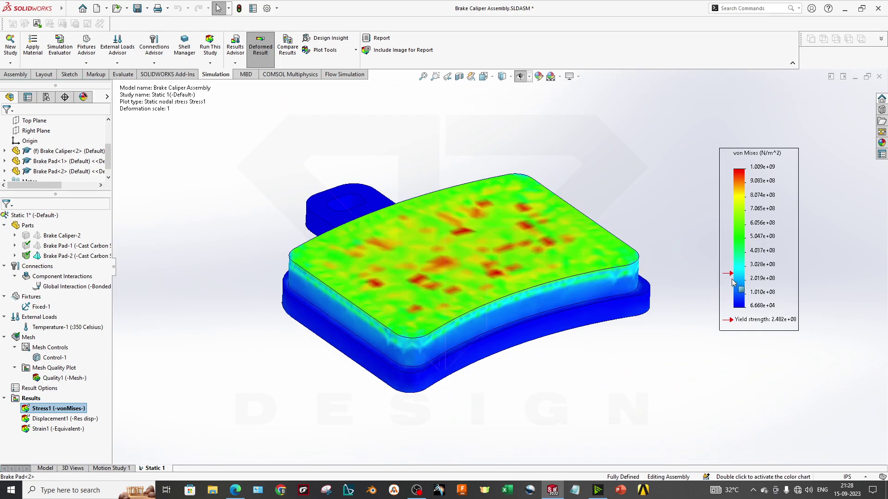
Step: Show the resultant displacement plot and set its deformed shape to true scale
double_click(80, 419)
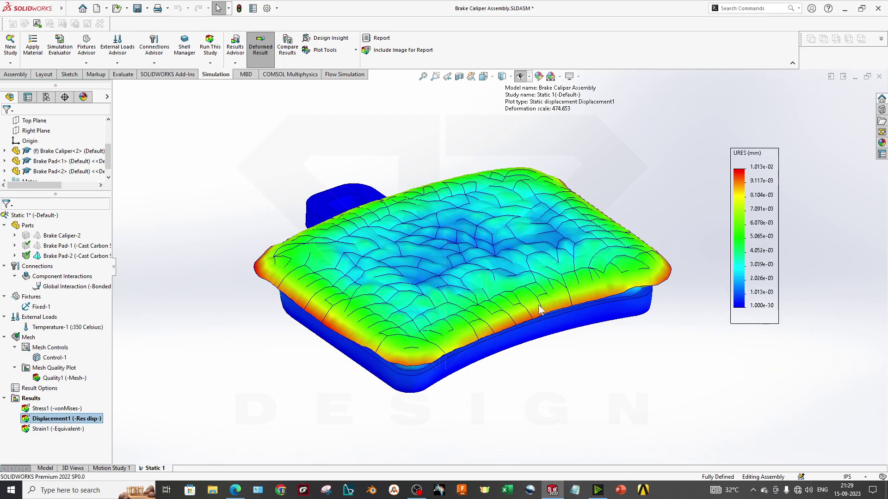
double_click(754, 277)
left_click(17, 142)
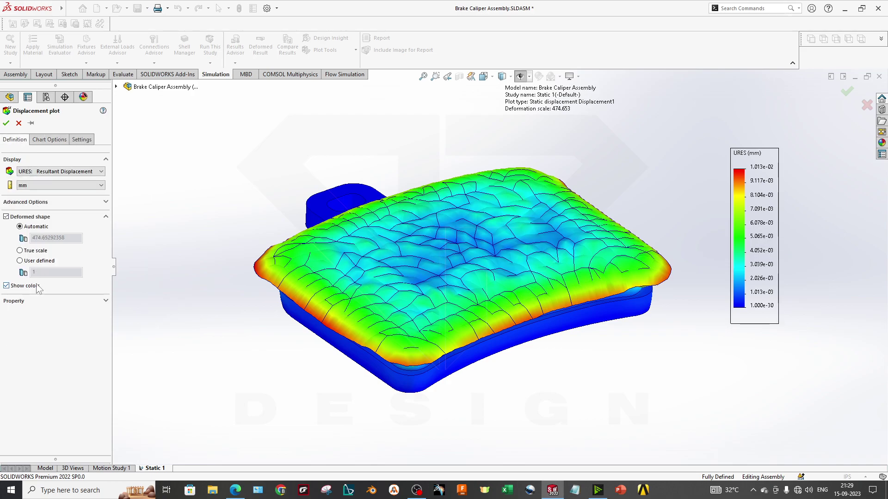
left_click(30, 251)
left_click(6, 123)
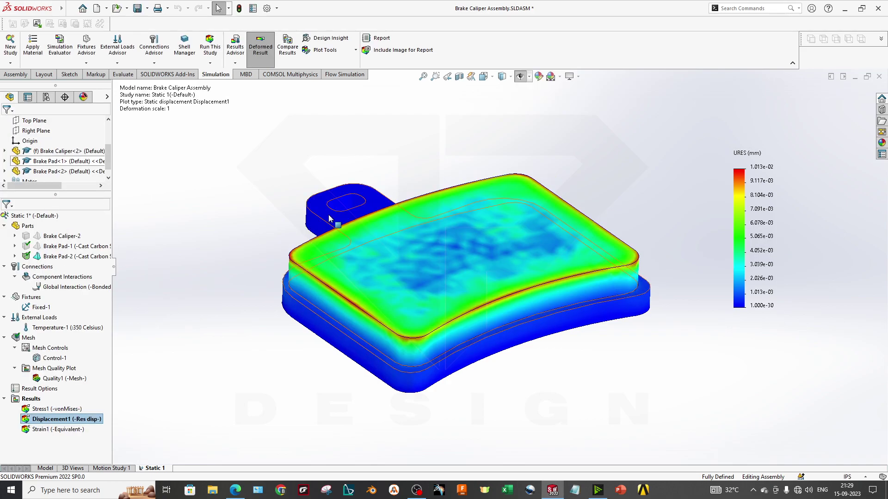
Step: Examine the displacement distribution along the friction face edges and corners of the brake pad
scroll(534, 310, "down", 3)
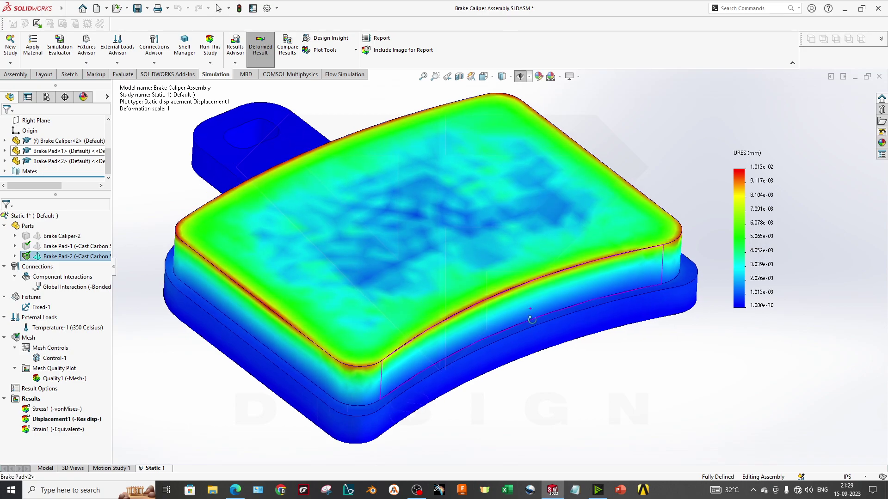
scroll(532, 320, "up", 3)
scroll(413, 271, "down", 2)
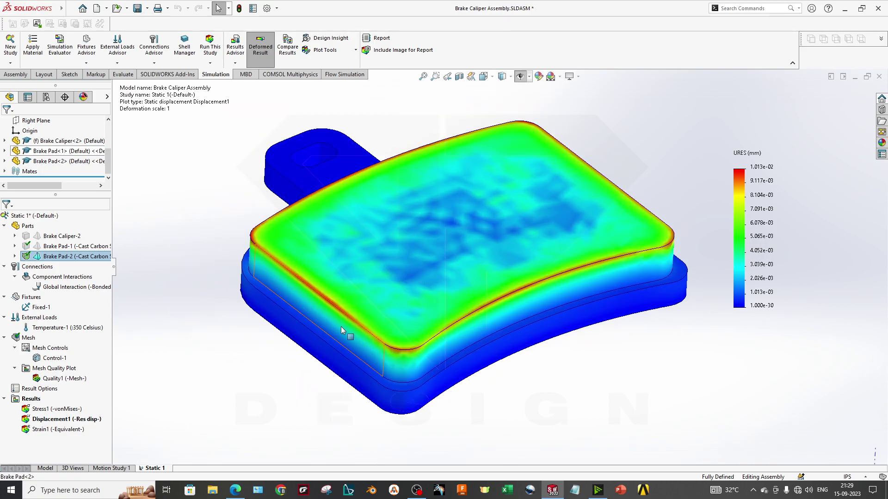
scroll(402, 320, "down", 2)
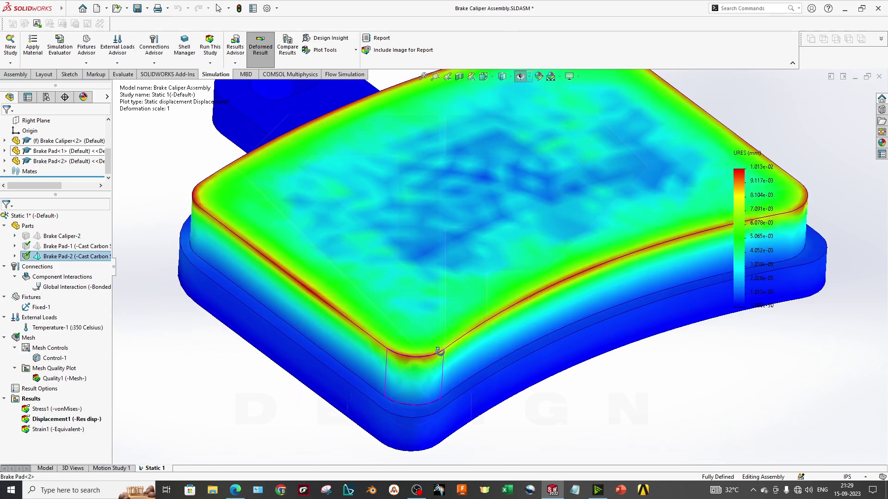
scroll(404, 320, "up", 1)
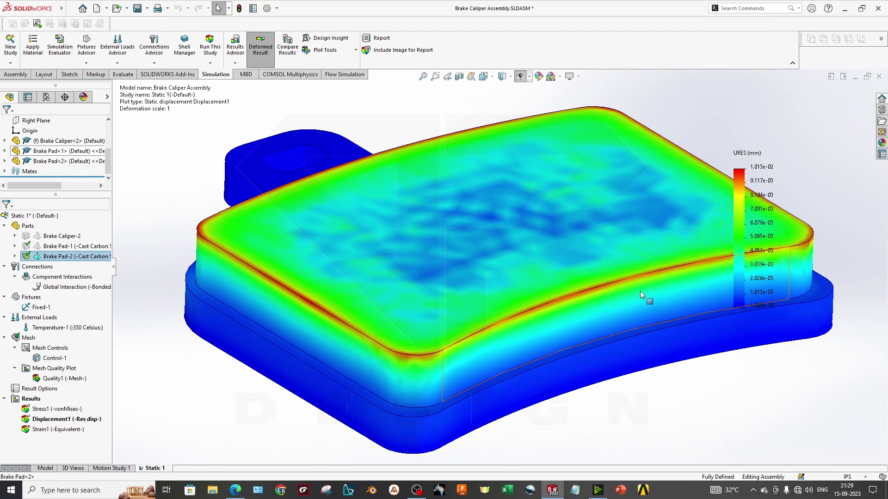
middle_click_drag(633, 271, 565, 299, "ctrl")
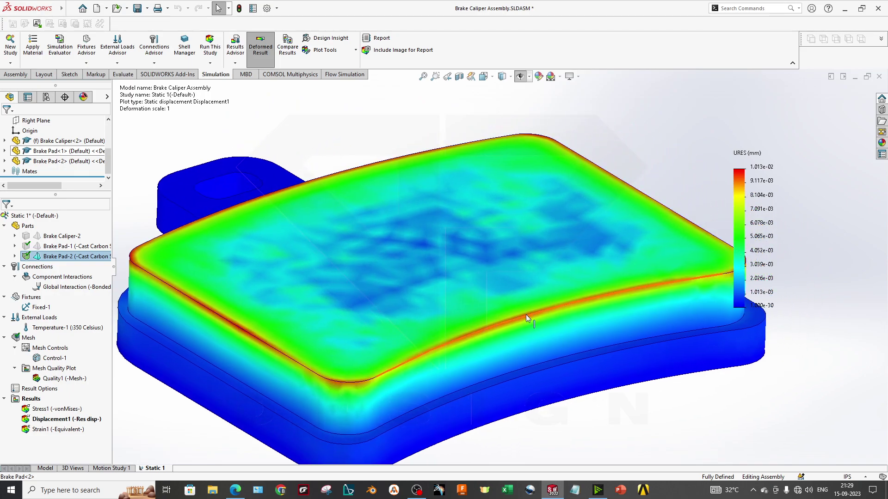
middle_click_drag(486, 345, 523, 322, "ctrl")
scroll(393, 356, "down", 2)
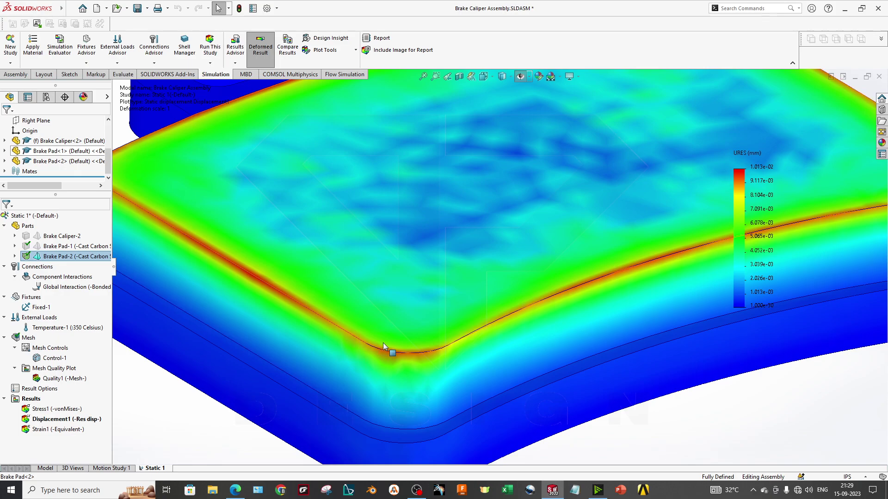
Step: Show the von Mises stress plot again and examine the stress concentrations on the friction face and pad sides
double_click(59, 409)
scroll(454, 284, "up", 2)
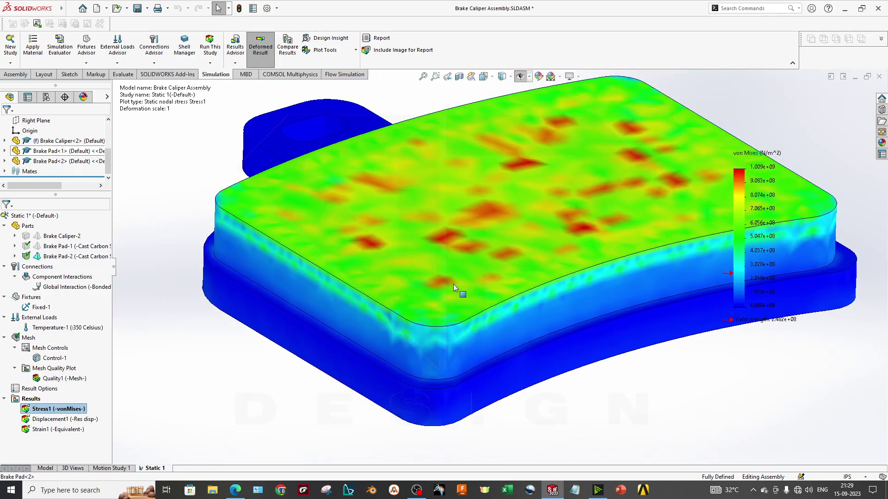
middle_click_drag(526, 273, 500, 335, "ctrl")
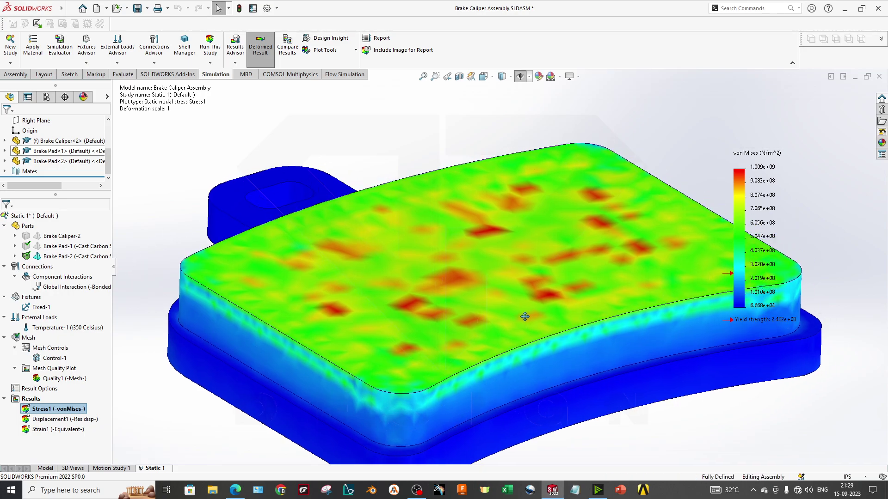
middle_click_drag(494, 404, 411, 385, "ctrl")
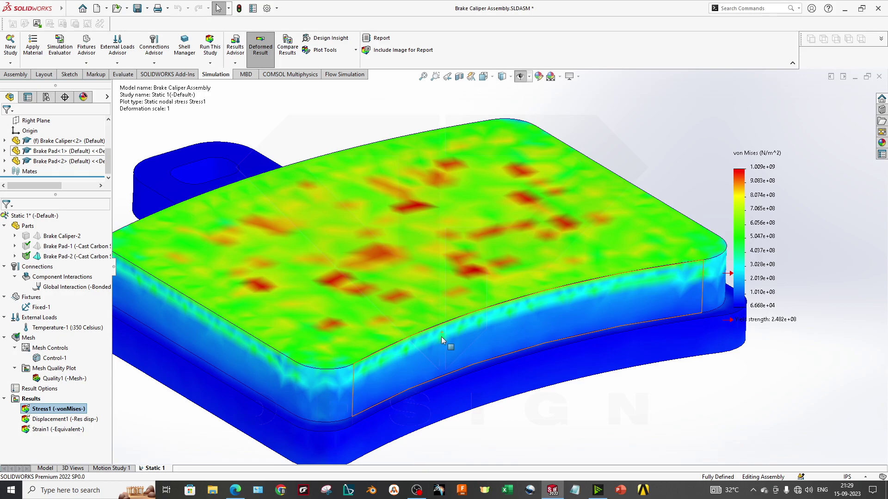
middle_click_drag(479, 310, 517, 323)
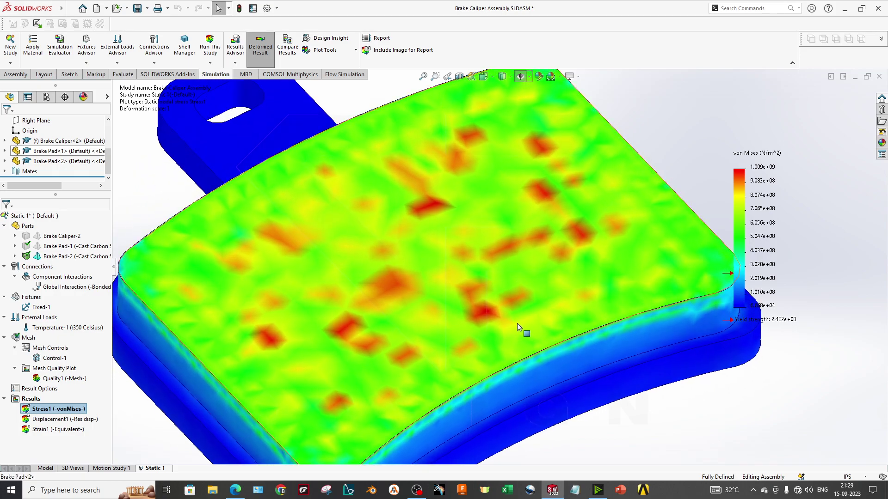
middle_click_drag(445, 320, 398, 297)
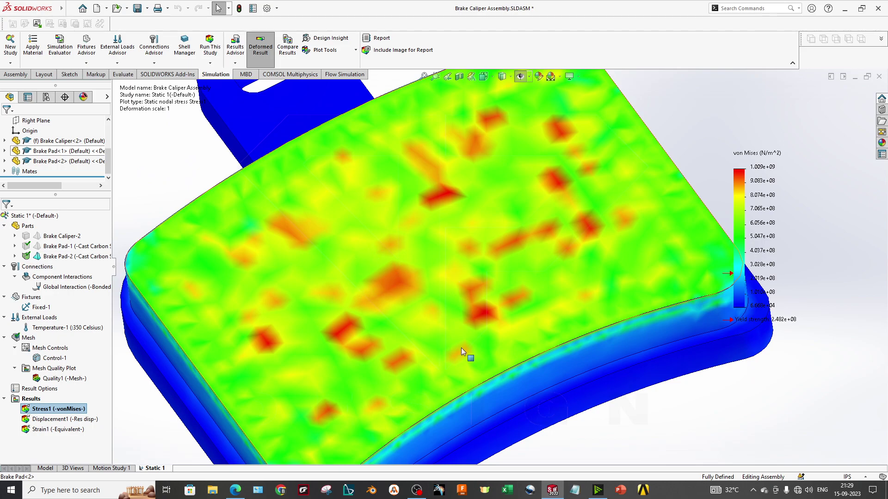
scroll(462, 347, "up", 5)
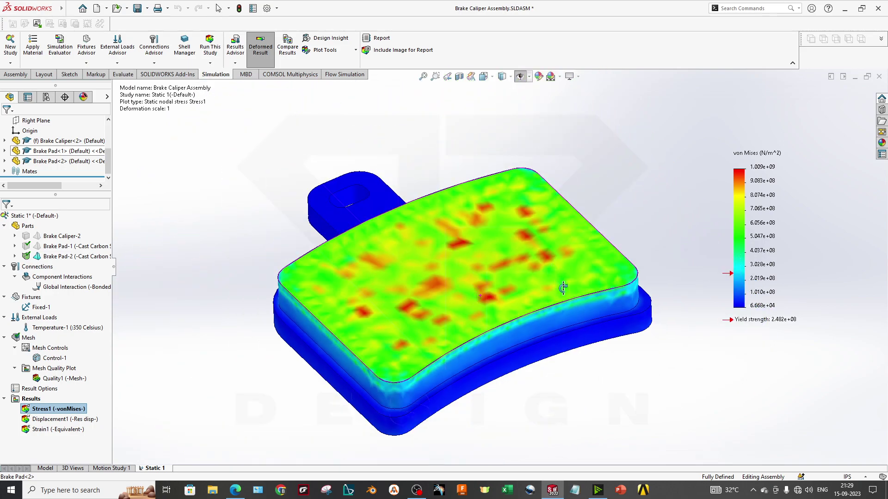
left_click(597, 390)
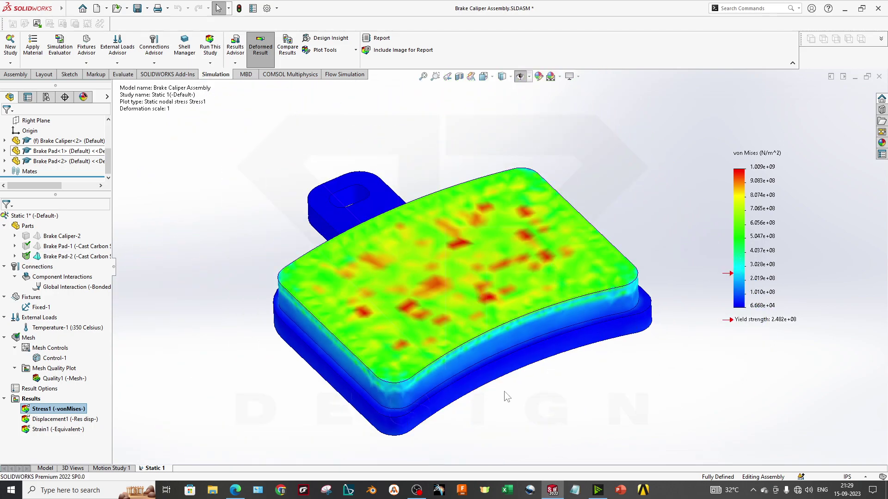
middle_click_drag(508, 397, 522, 340)
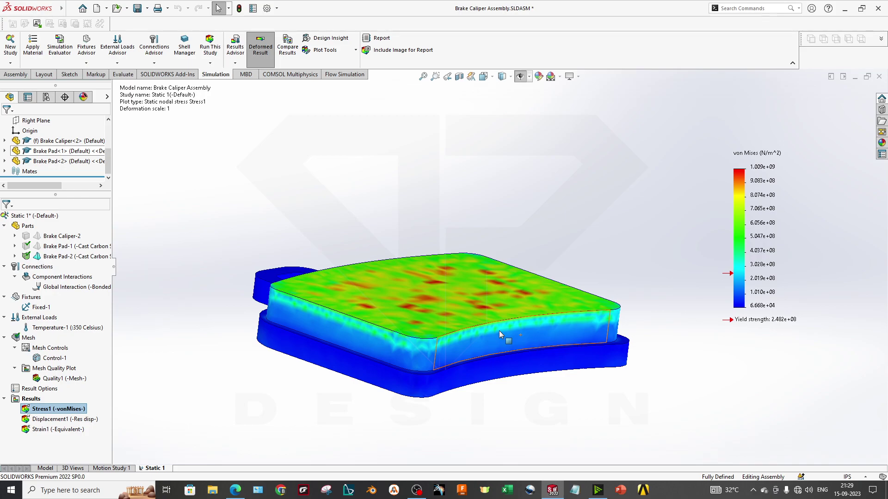
right_click(761, 258)
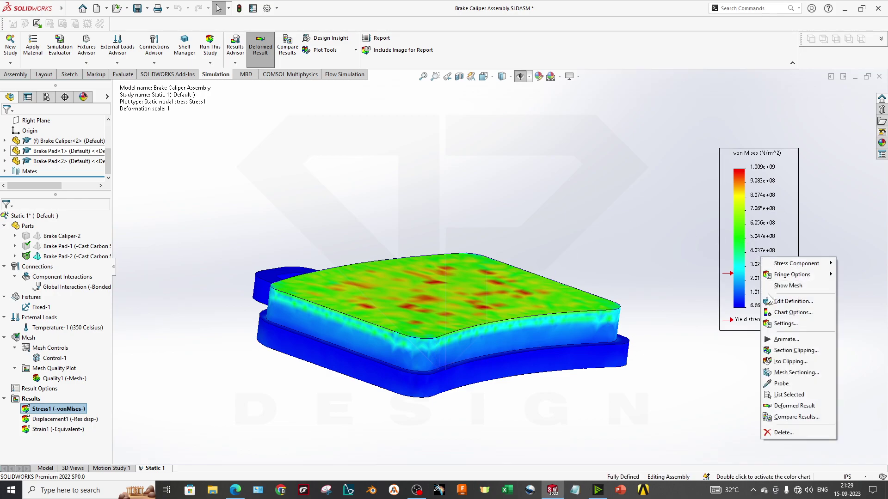
left_click(791, 361)
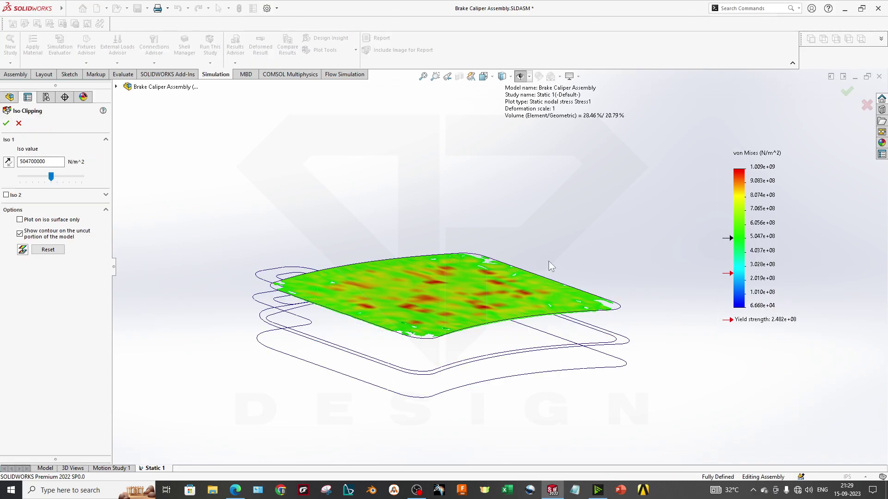
middle_click_drag(549, 261, 402, 240)
left_click_drag(56, 177, 89, 173)
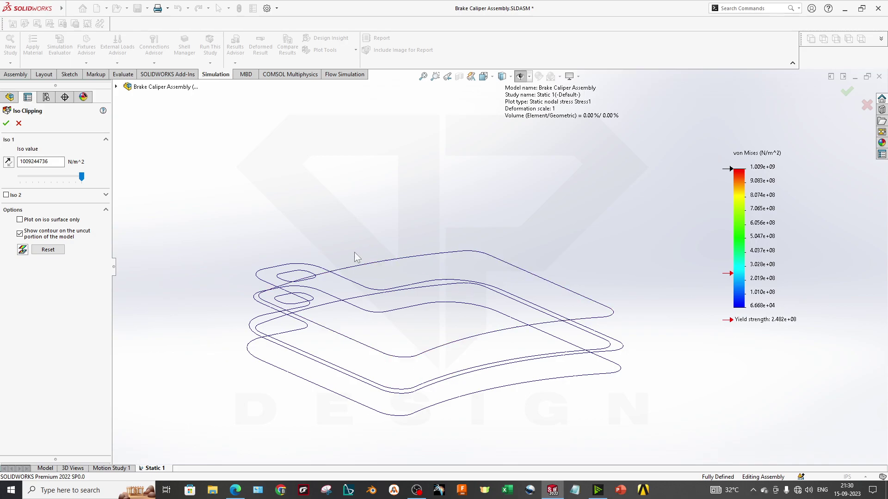
middle_click_drag(545, 301, 531, 299)
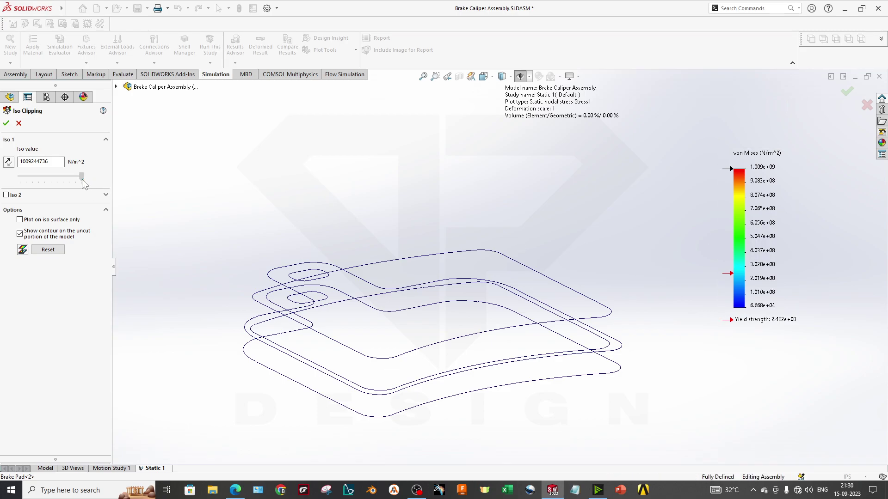
Step: Lower the iso value to 888143360 N/m^2 and inspect the most highly stressed regions
left_click_drag(82, 179, 74, 179)
scroll(453, 319, "down", 3)
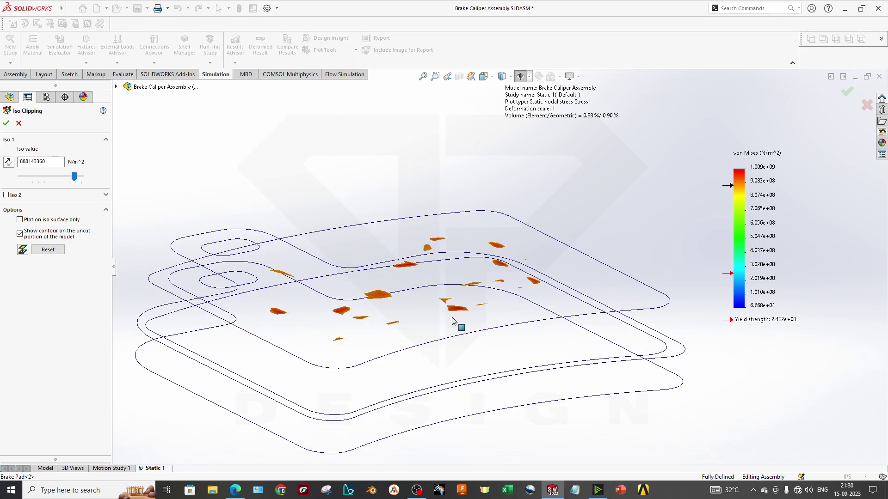
scroll(348, 315, "up", 1)
scroll(334, 301, "down", 1)
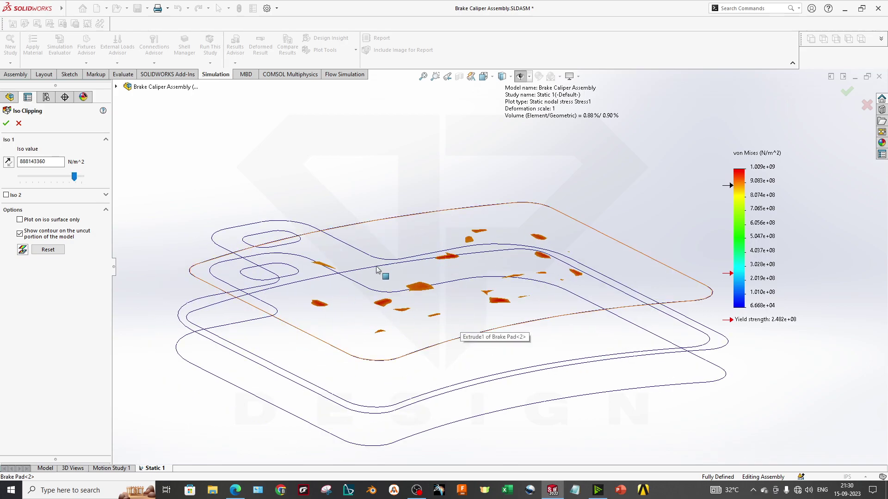
middle_click_drag(493, 307, 476, 287)
Step: Lower the iso value to 716583040 N/m^2 and inspect the clipped stress regions from several angles
mouse_move(74, 176)
left_mouse_down()
mouse_move(56, 177)
mouse_move(65, 178)
left_mouse_up()
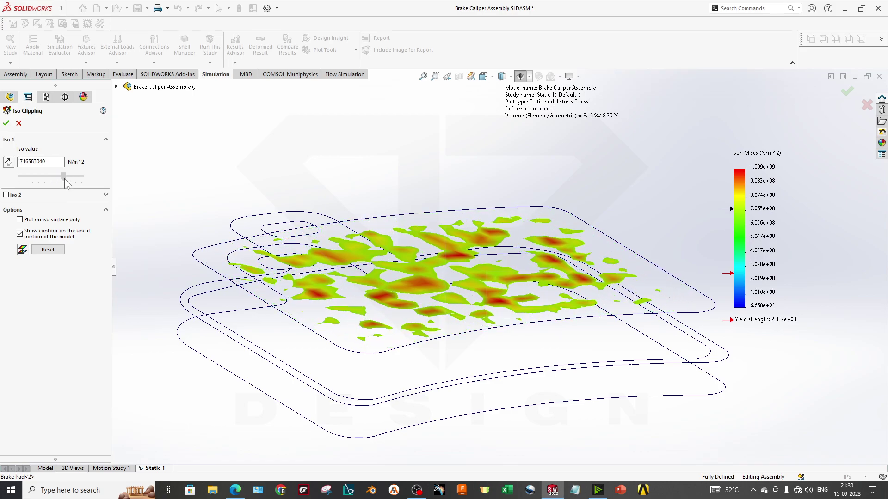
middle_click_drag(476, 254, 472, 313)
scroll(472, 293, "up", 3)
scroll(475, 255, "down", 2)
middle_click_drag(519, 368, 520, 348)
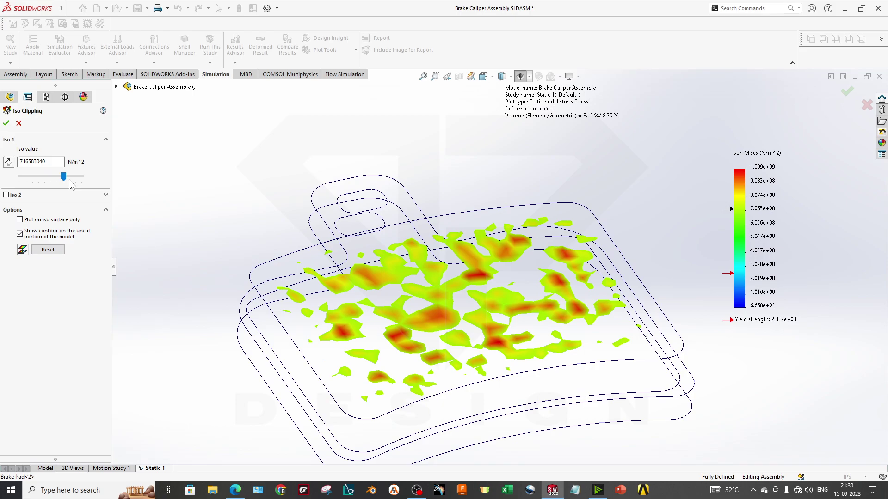
Step: Reduce the iso value to 222085840 N/m^2, close to the yield strength, and inspect the remaining pad volume
left_click_drag(66, 177, 35, 178)
middle_click_drag(354, 372, 353, 324)
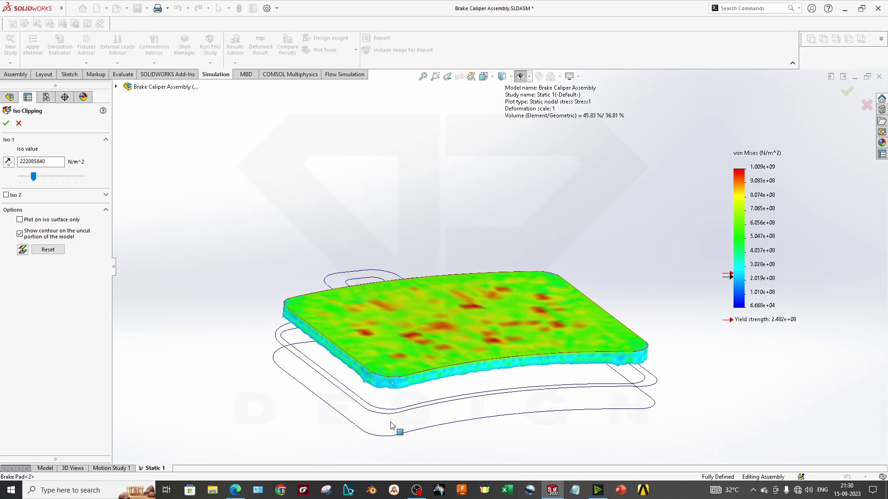
middle_click_drag(391, 426, 514, 344)
scroll(549, 263, "down", 2)
middle_click_drag(446, 329, 460, 311)
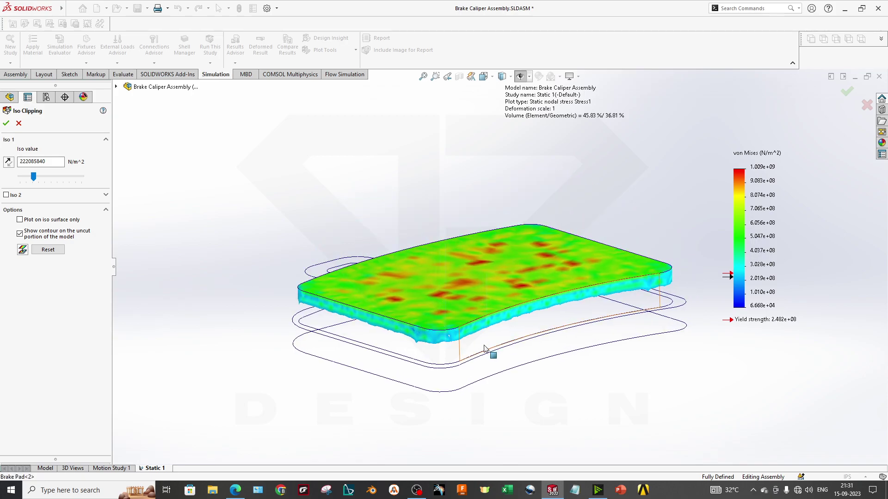
middle_click_drag(485, 349, 476, 309)
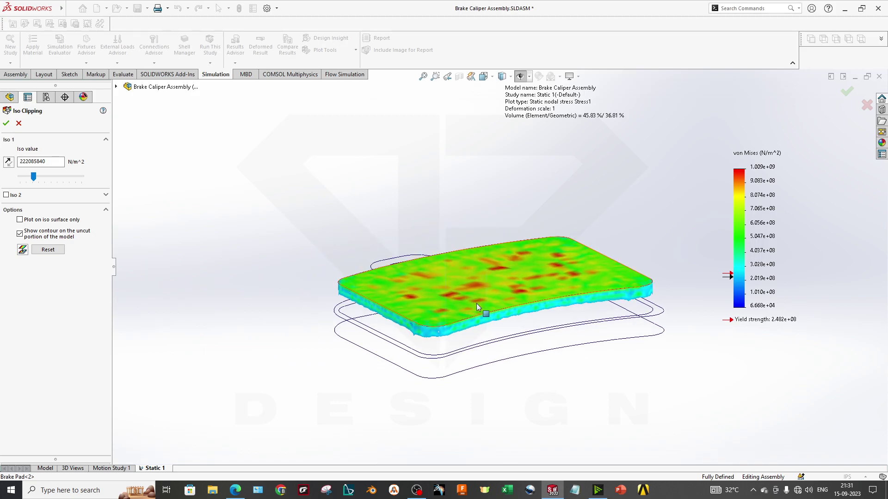
Step: Lower the iso value to its minimum to show the whole pad, accept the clipping and review the stress plot
left_click_drag(34, 177, 18, 176)
left_click(6, 123)
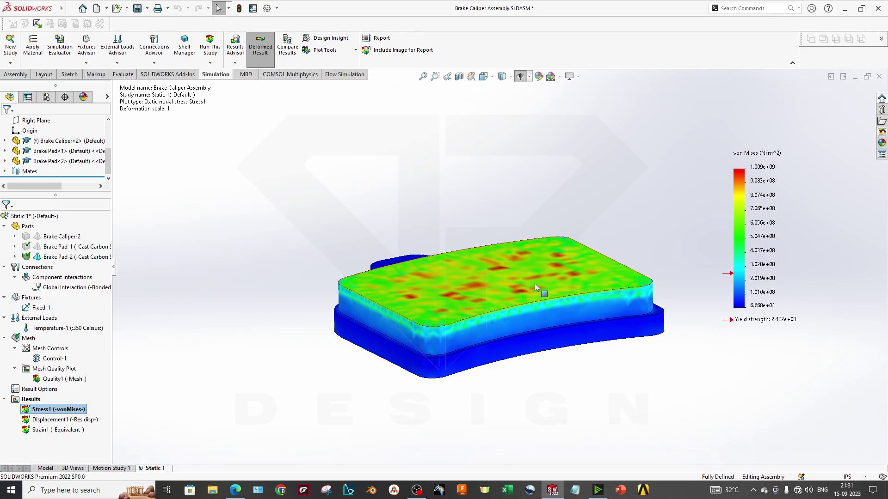
middle_click_drag(534, 284, 479, 259)
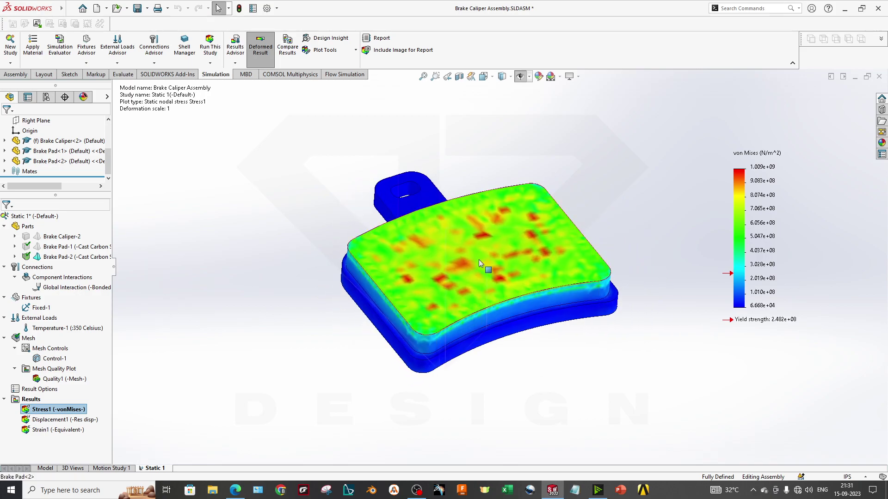
scroll(479, 258, "down", 2)
middle_click_drag(504, 316, 505, 274)
scroll(505, 273, "down", 2)
scroll(550, 323, "up", 3)
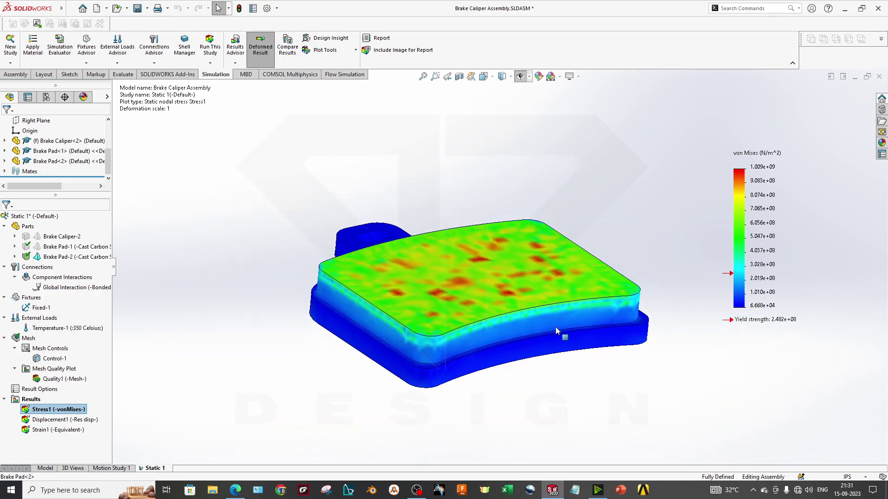